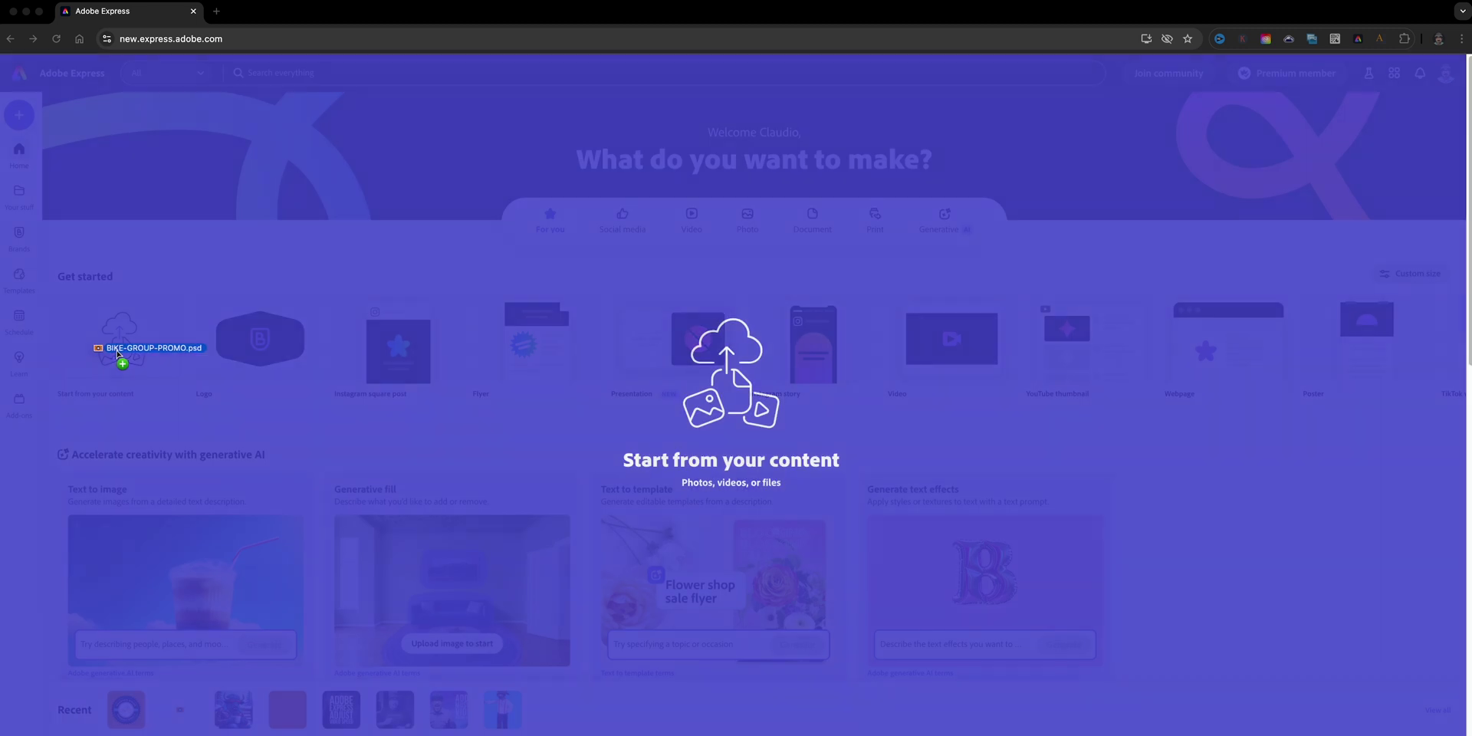
Step: Import BIKE-GROUP-PROMO.psd as a new editable Express file and open it
{"action": "left_click_drag", "start_coordinate": [126, 709], "coordinate": [124, 338]}
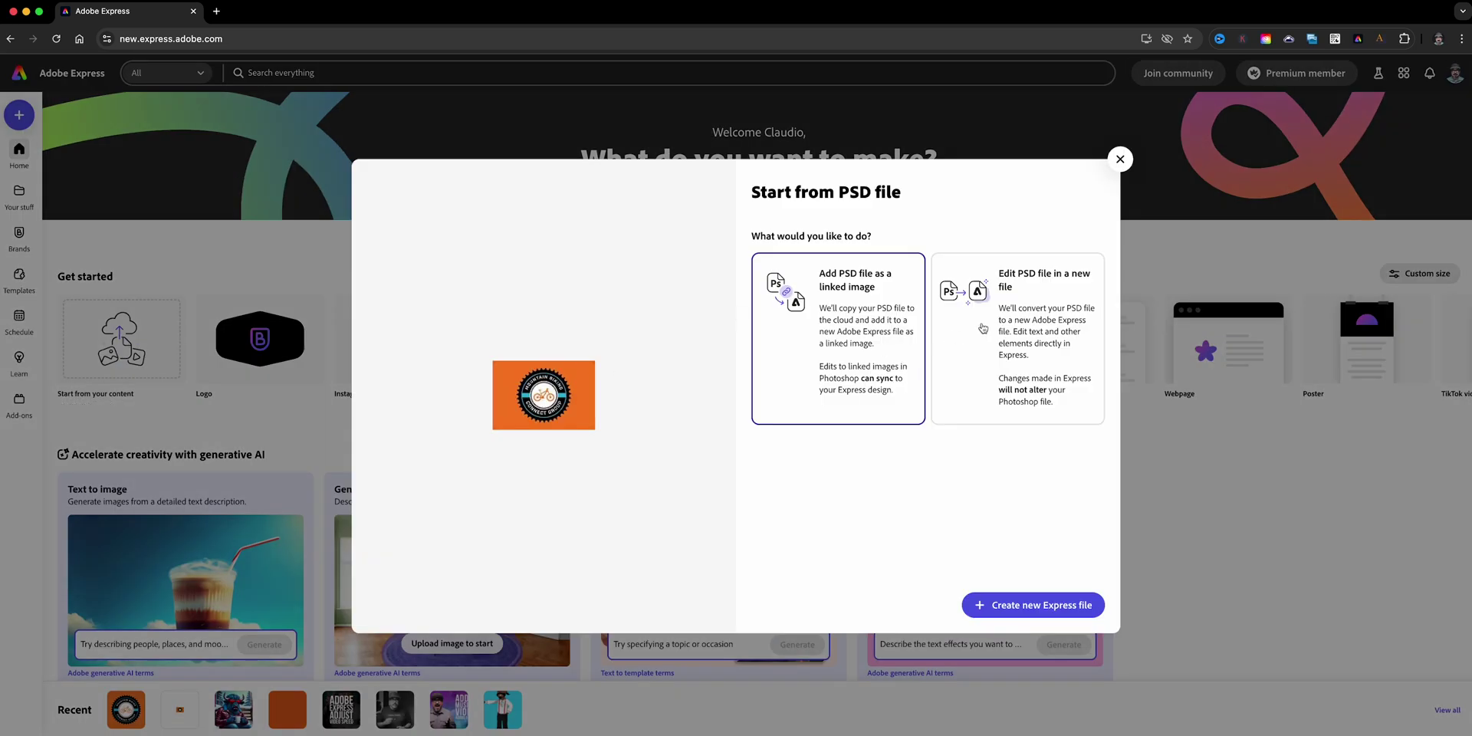
{"action": "left_click", "coordinate": [1021, 322]}
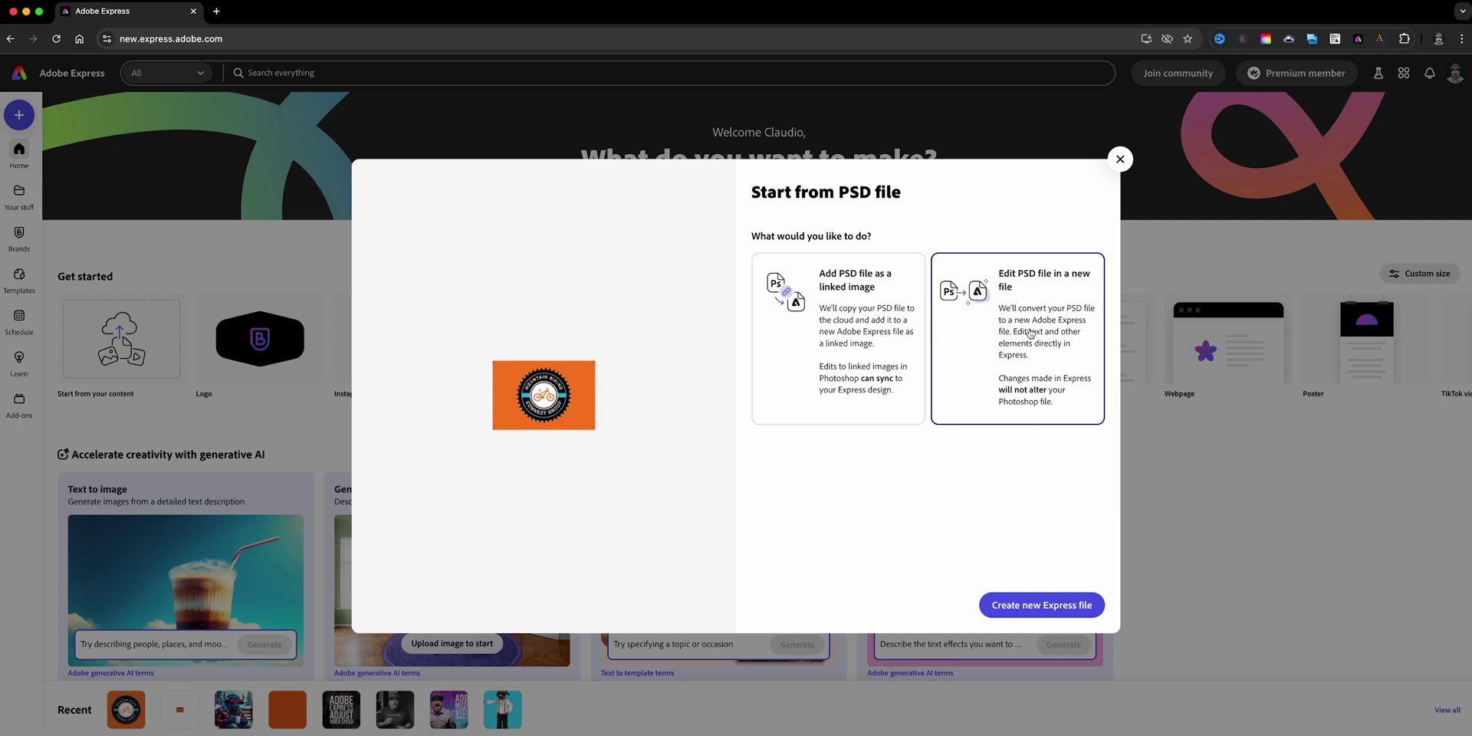
{"action": "left_click", "coordinate": [1054, 607]}
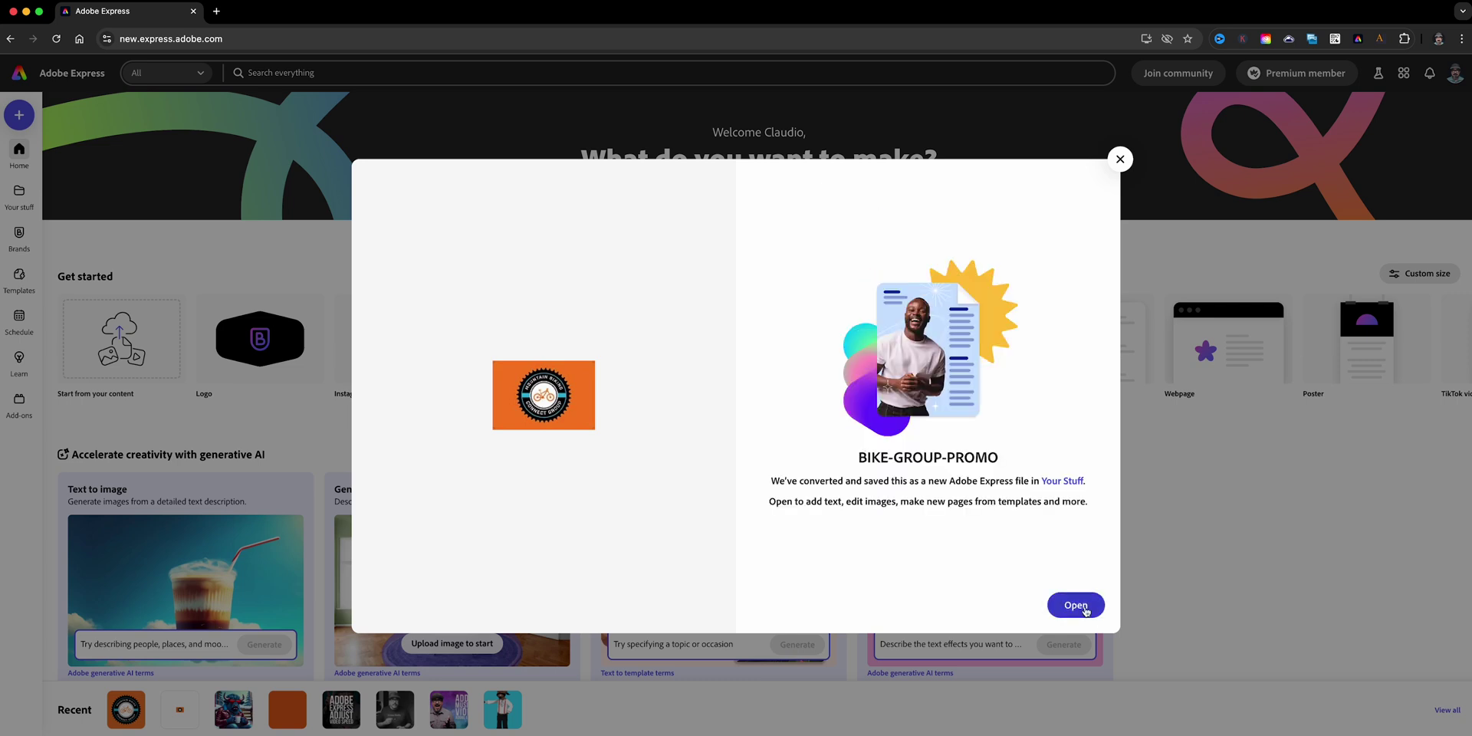
{"action": "left_click", "coordinate": [1075, 605]}
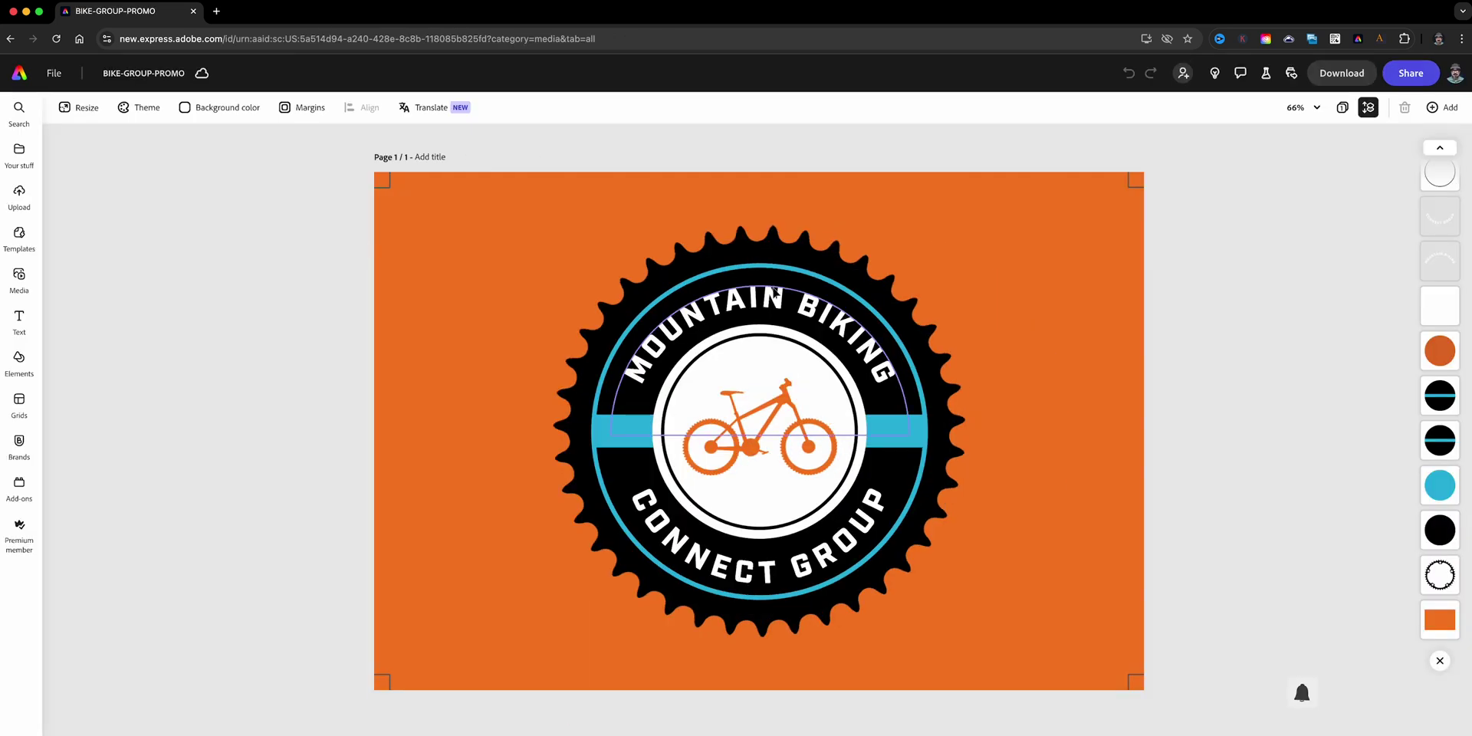
Step: Inspect the curved MOUNTAIN BIKING and CONNECT GROUP text layers, then deselect them
{"action": "left_click", "coordinate": [775, 299]}
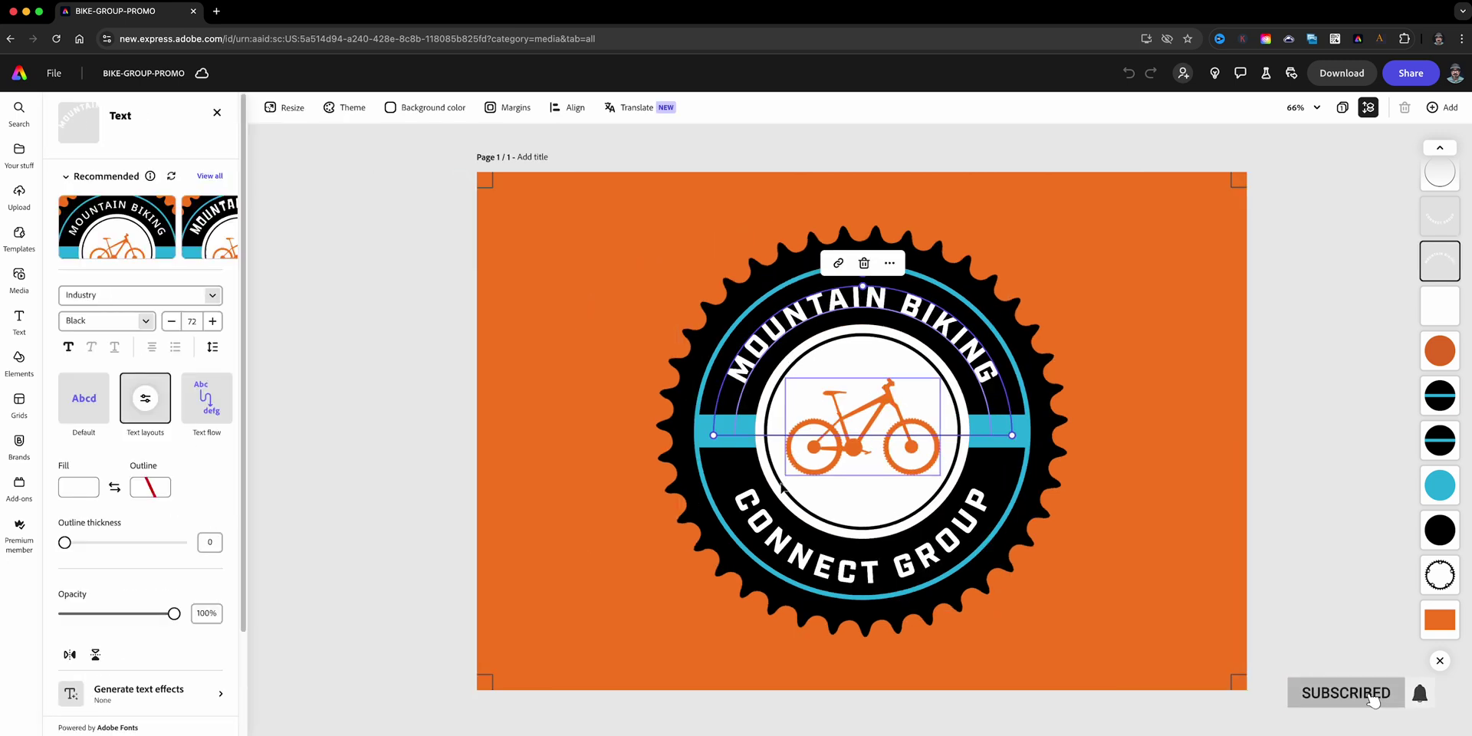
{"action": "left_click", "coordinate": [771, 497]}
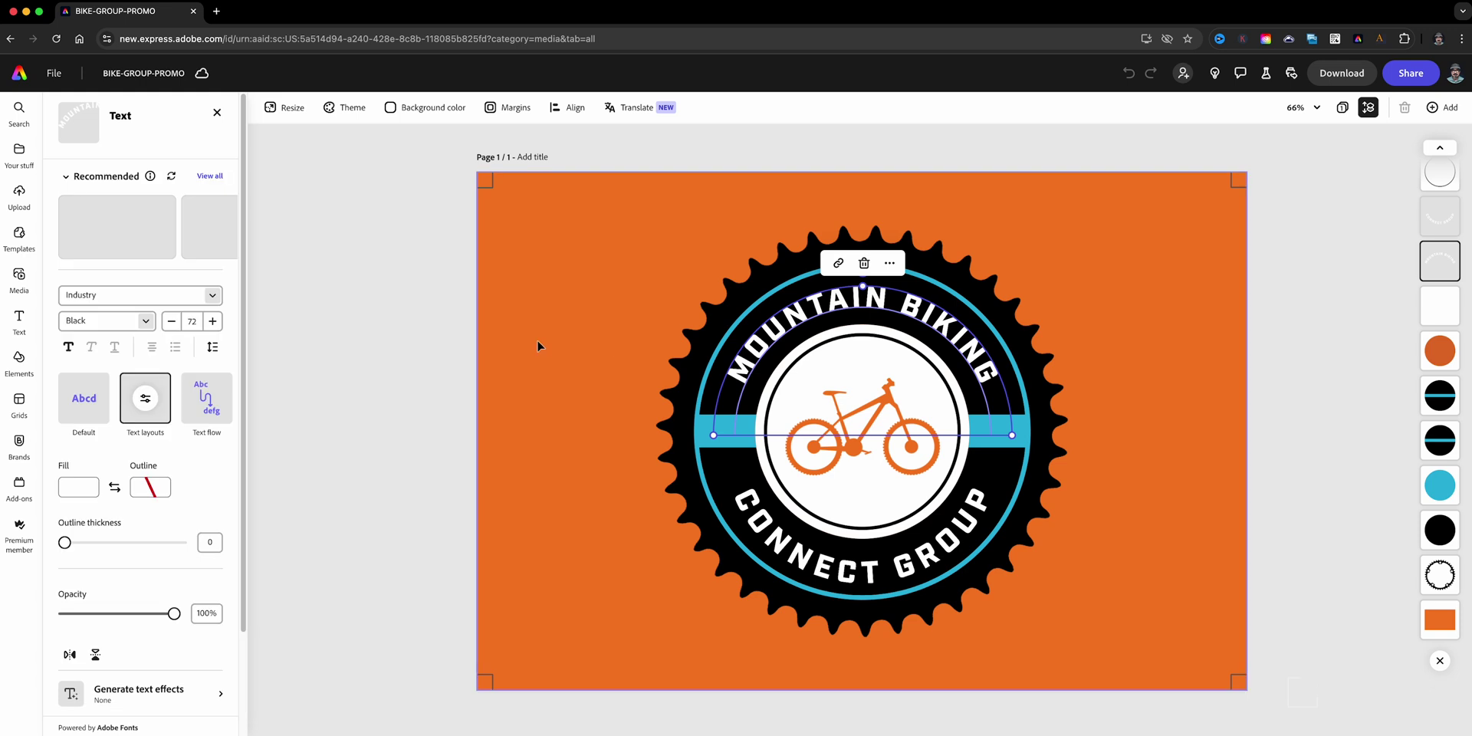
{"action": "left_click", "coordinate": [401, 363]}
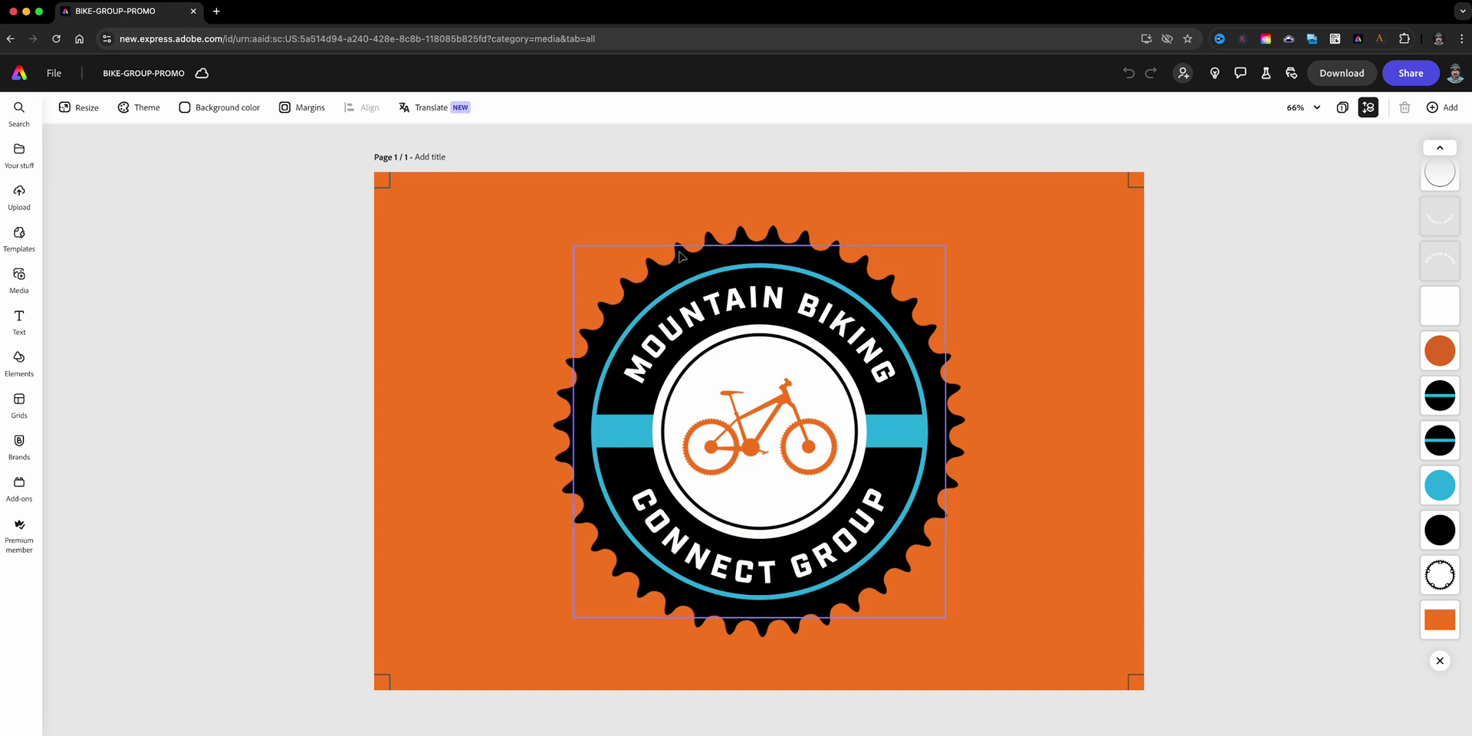
Step: Apply a looping Spin animation to the outer chainring with intensity 45
{"action": "left_click", "coordinate": [733, 239]}
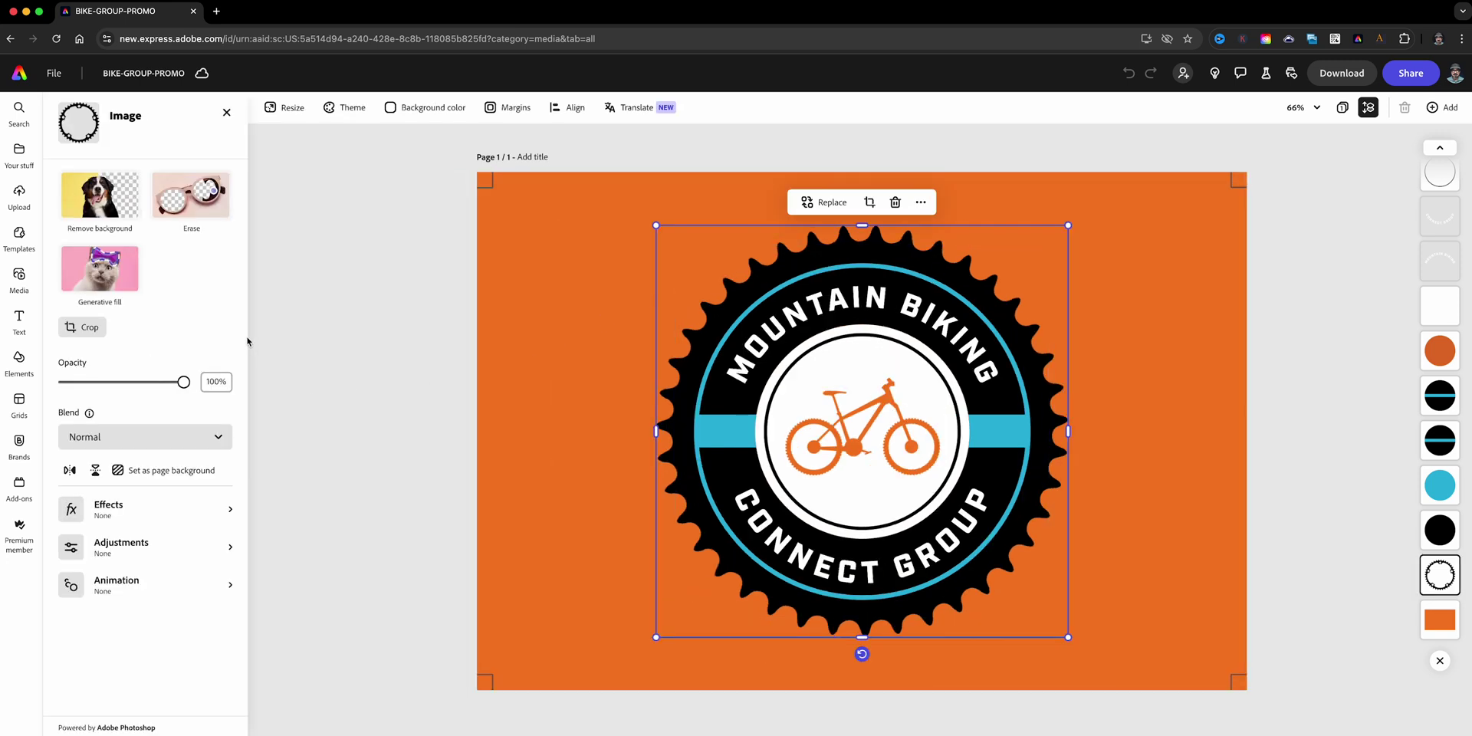
{"action": "left_click", "coordinate": [147, 583]}
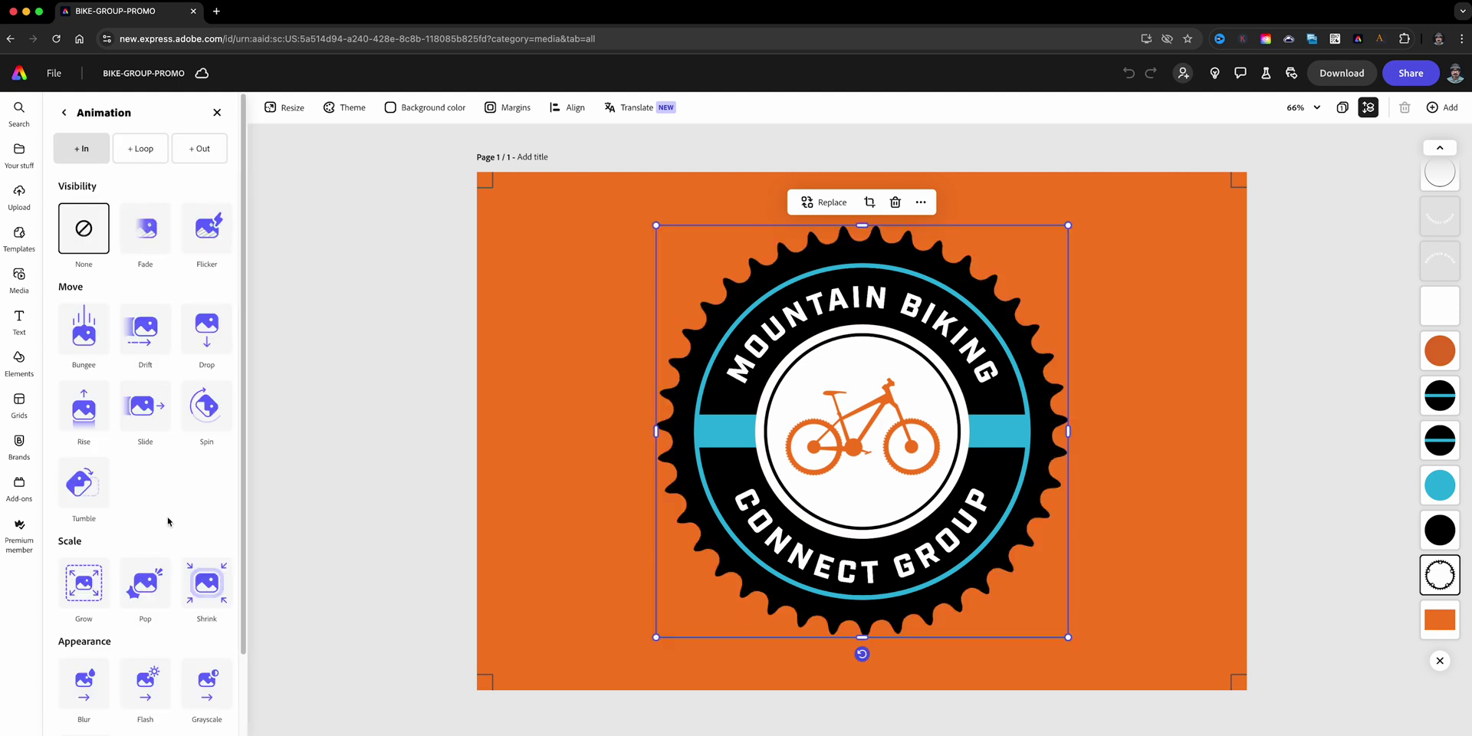
{"action": "left_click", "coordinate": [164, 161]}
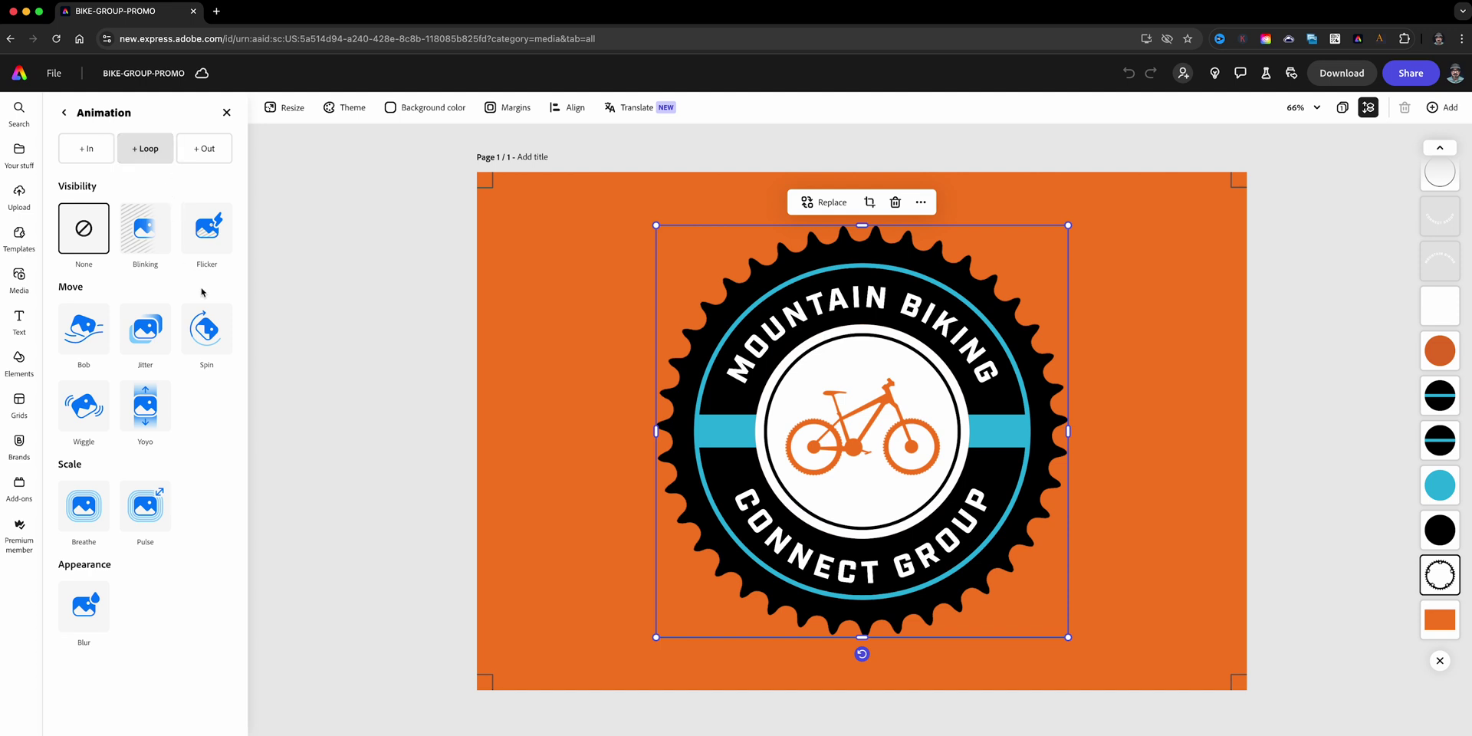
{"action": "left_click", "coordinate": [207, 336]}
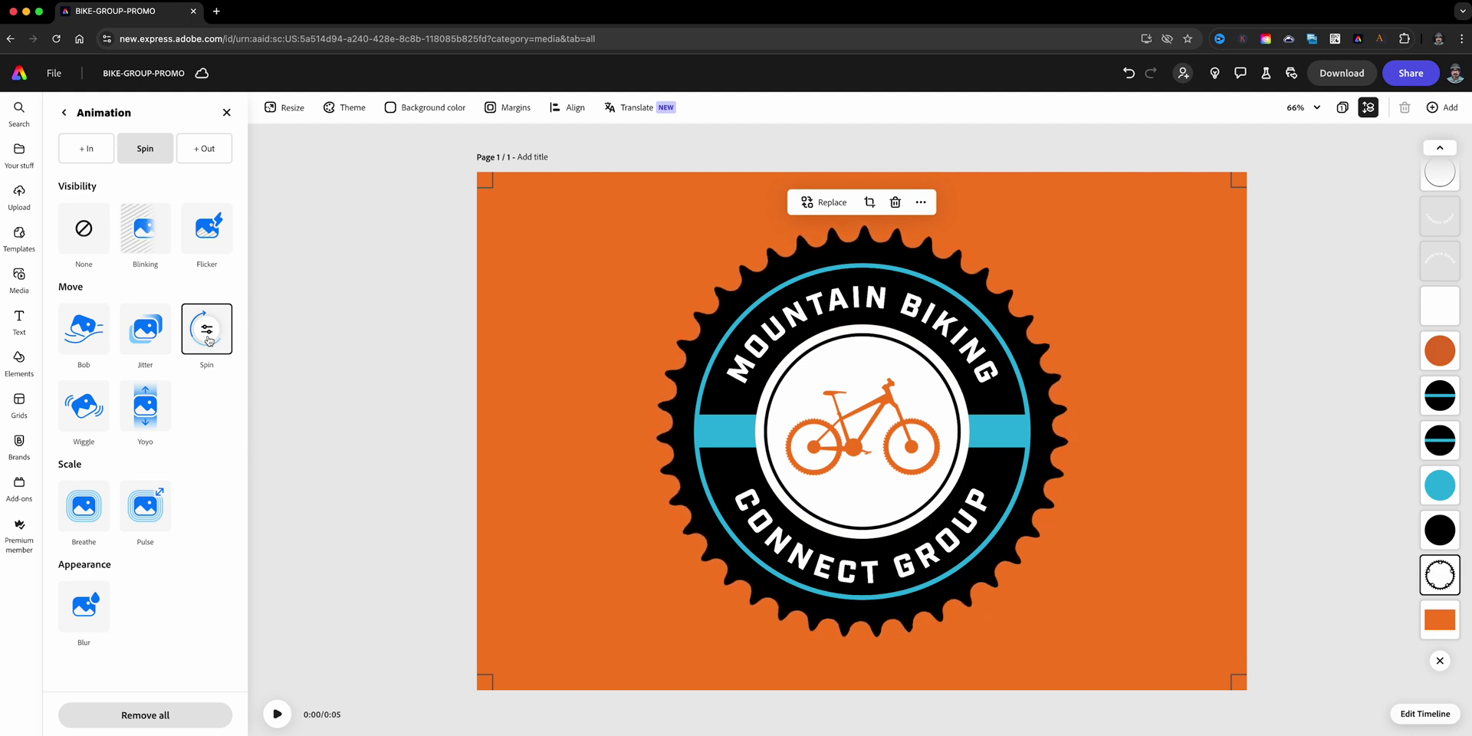
{"action": "left_click", "coordinate": [207, 336]}
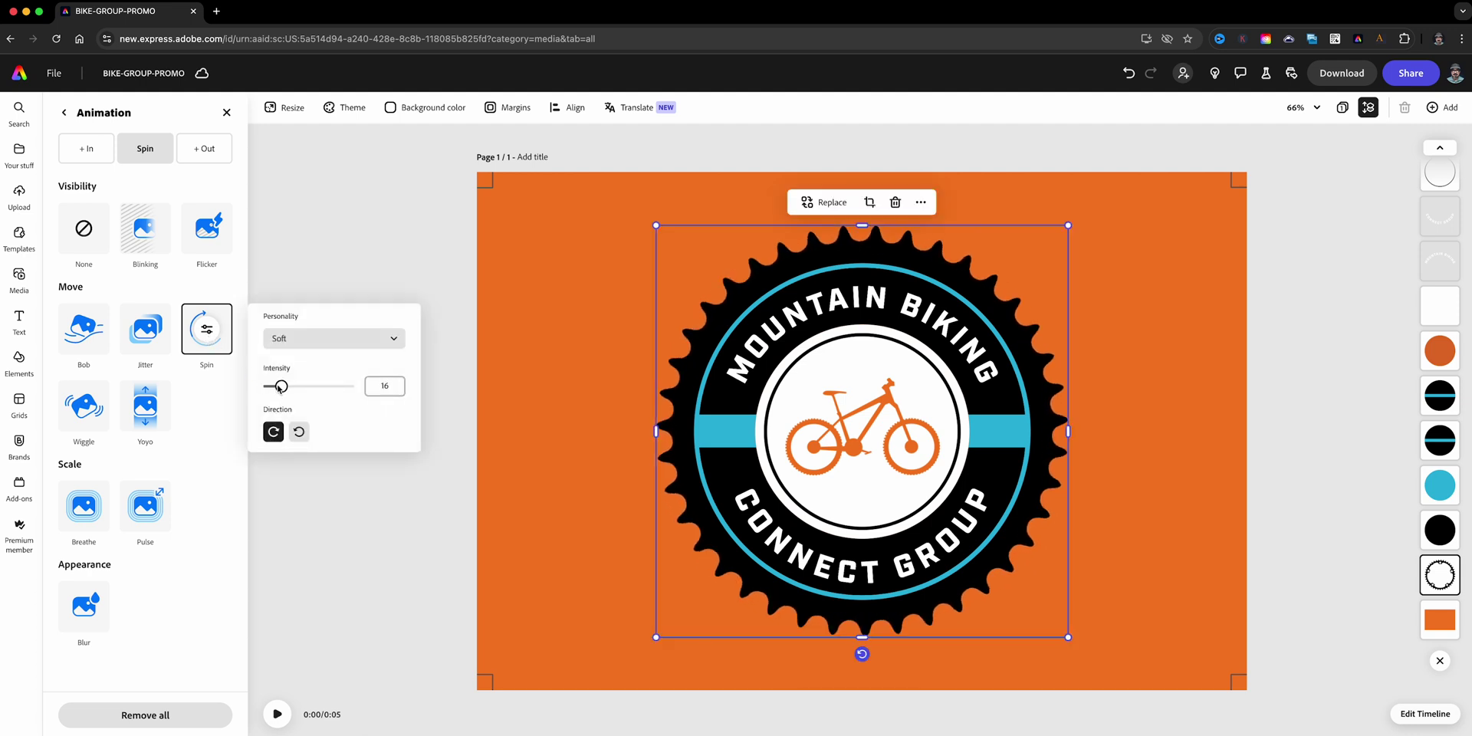
{"action": "left_click_drag", "start_coordinate": [281, 386], "coordinate": [306, 388]}
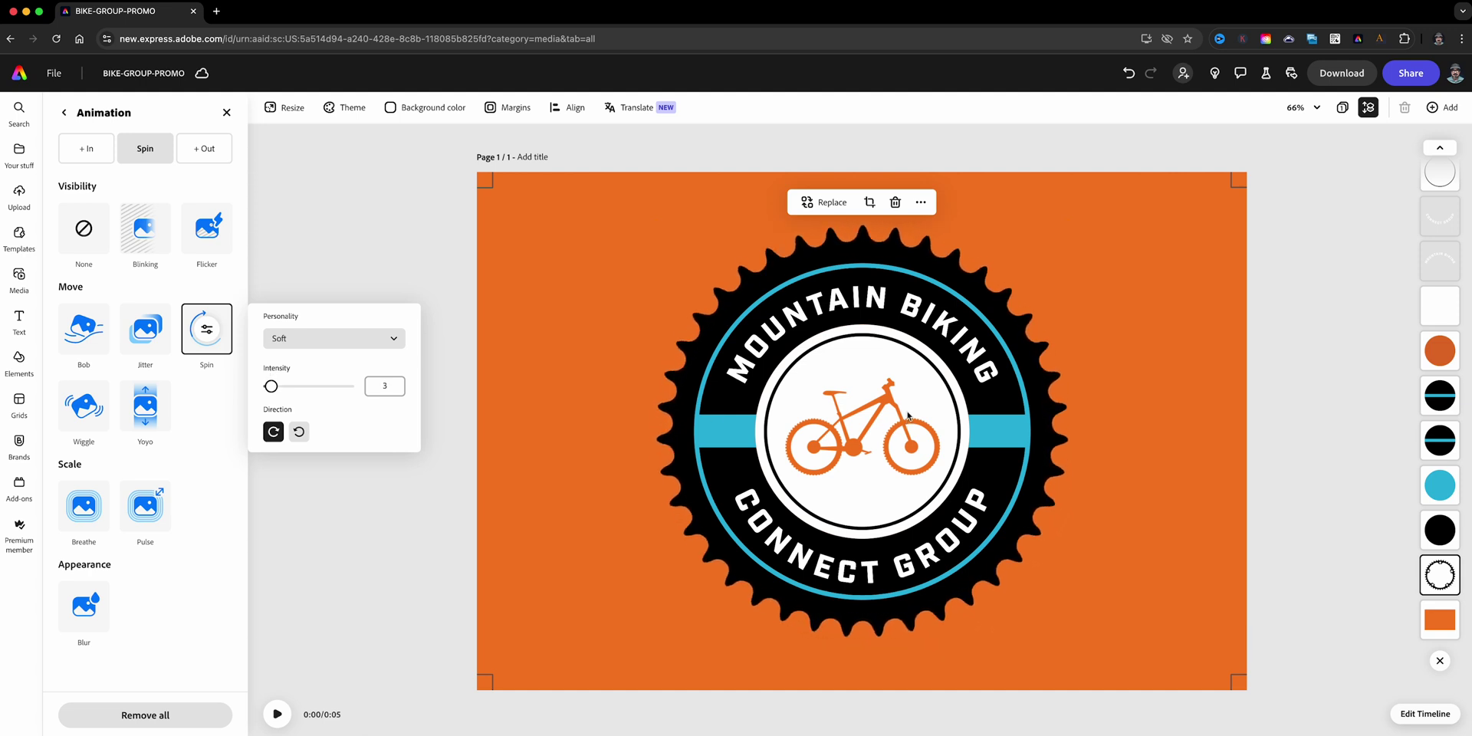
Step: Give the orange bicycle image a looping Wiggle animation
{"action": "left_click", "coordinate": [869, 433]}
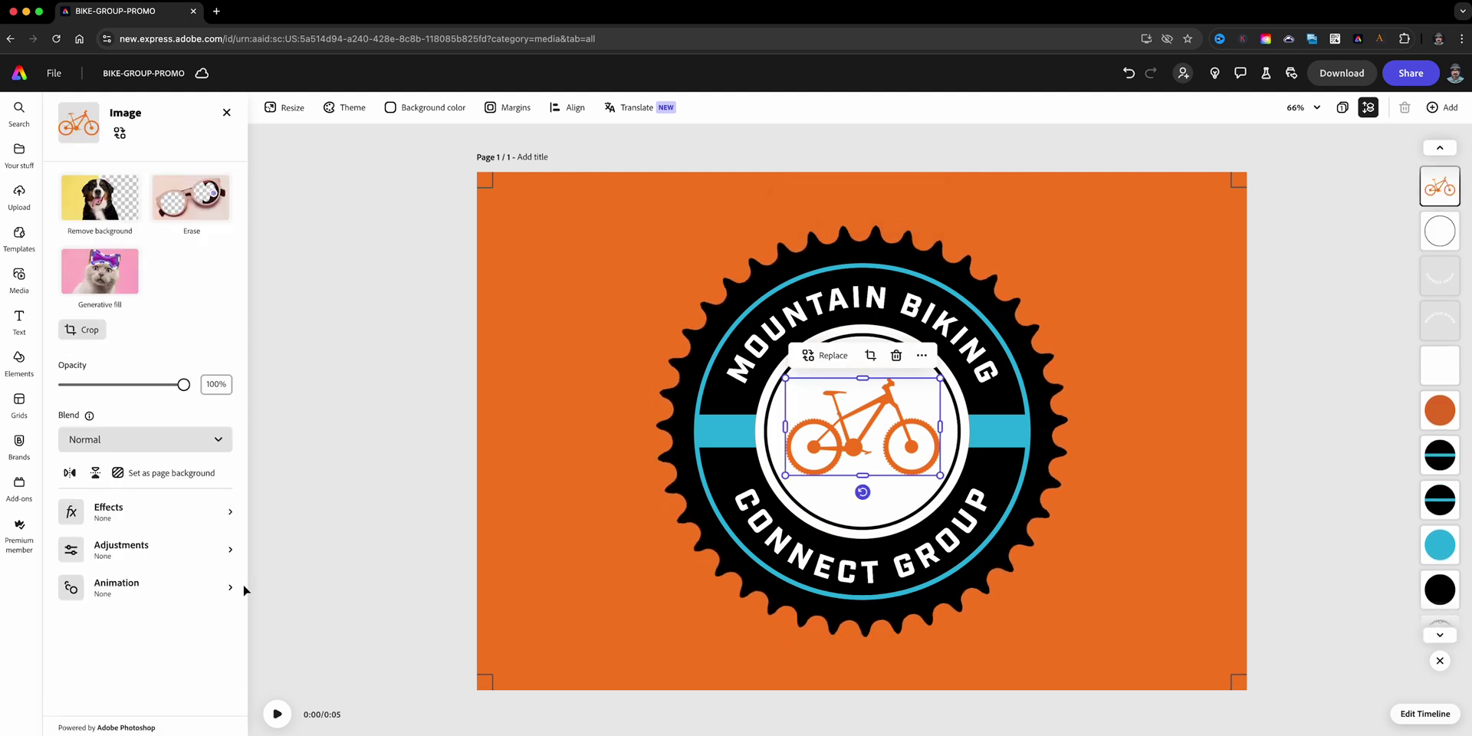
{"action": "left_click", "coordinate": [208, 598]}
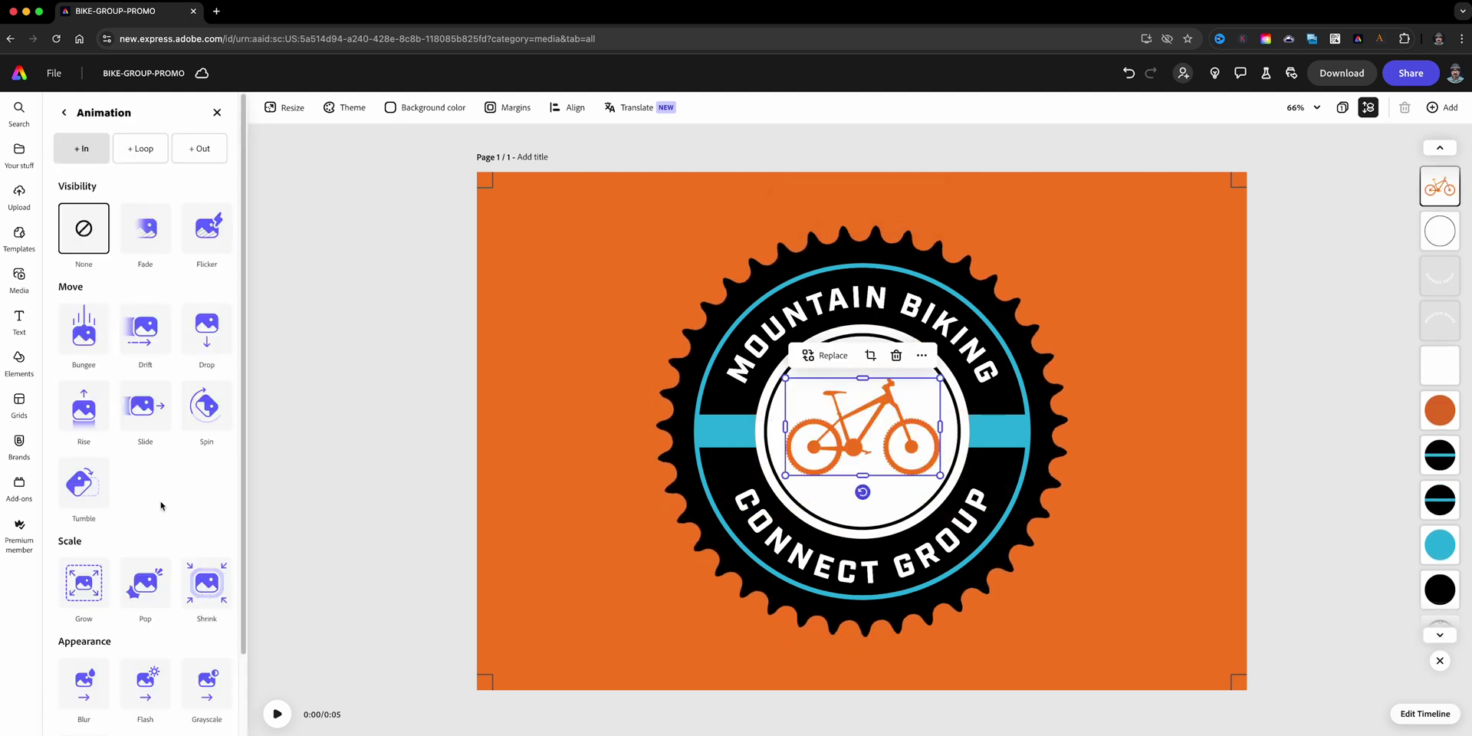
{"action": "left_click", "coordinate": [146, 149]}
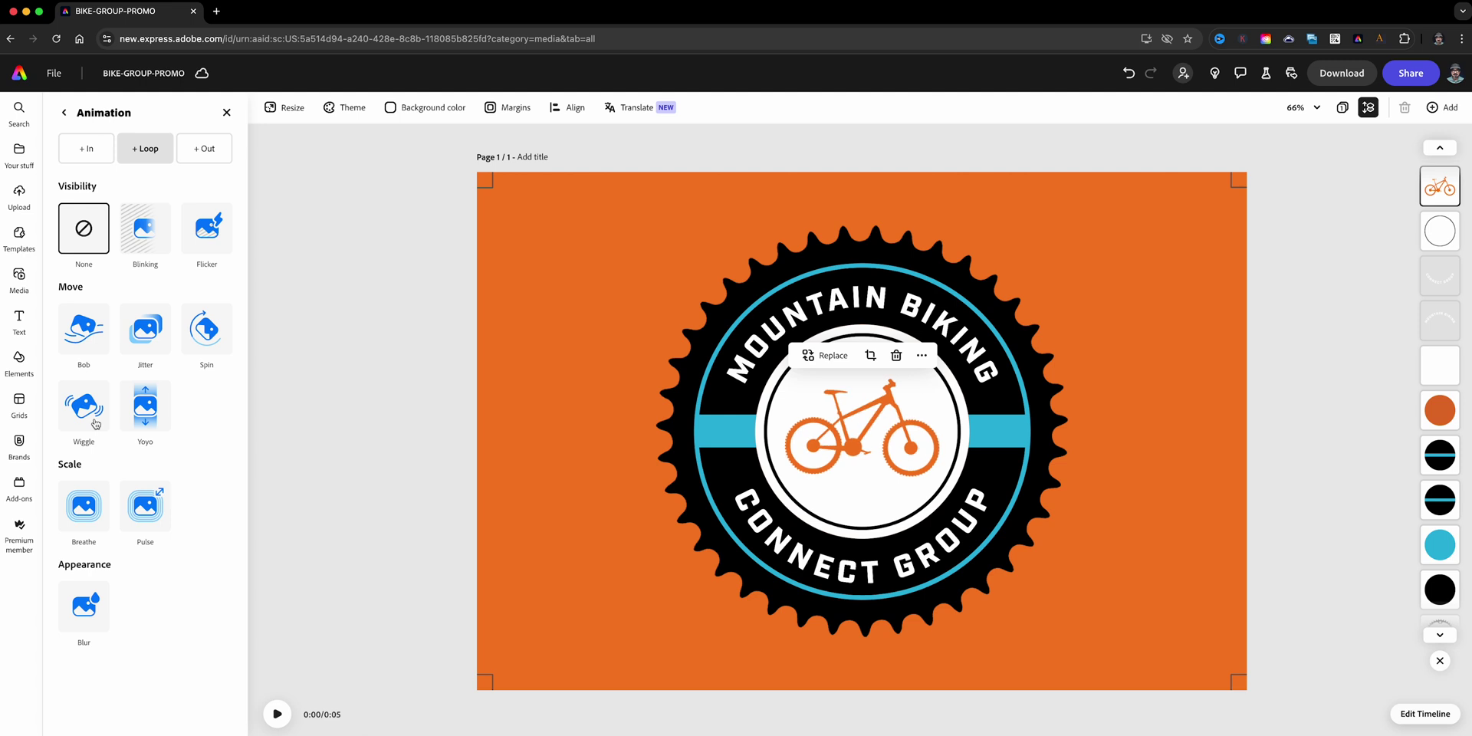
{"action": "left_click", "coordinate": [92, 421]}
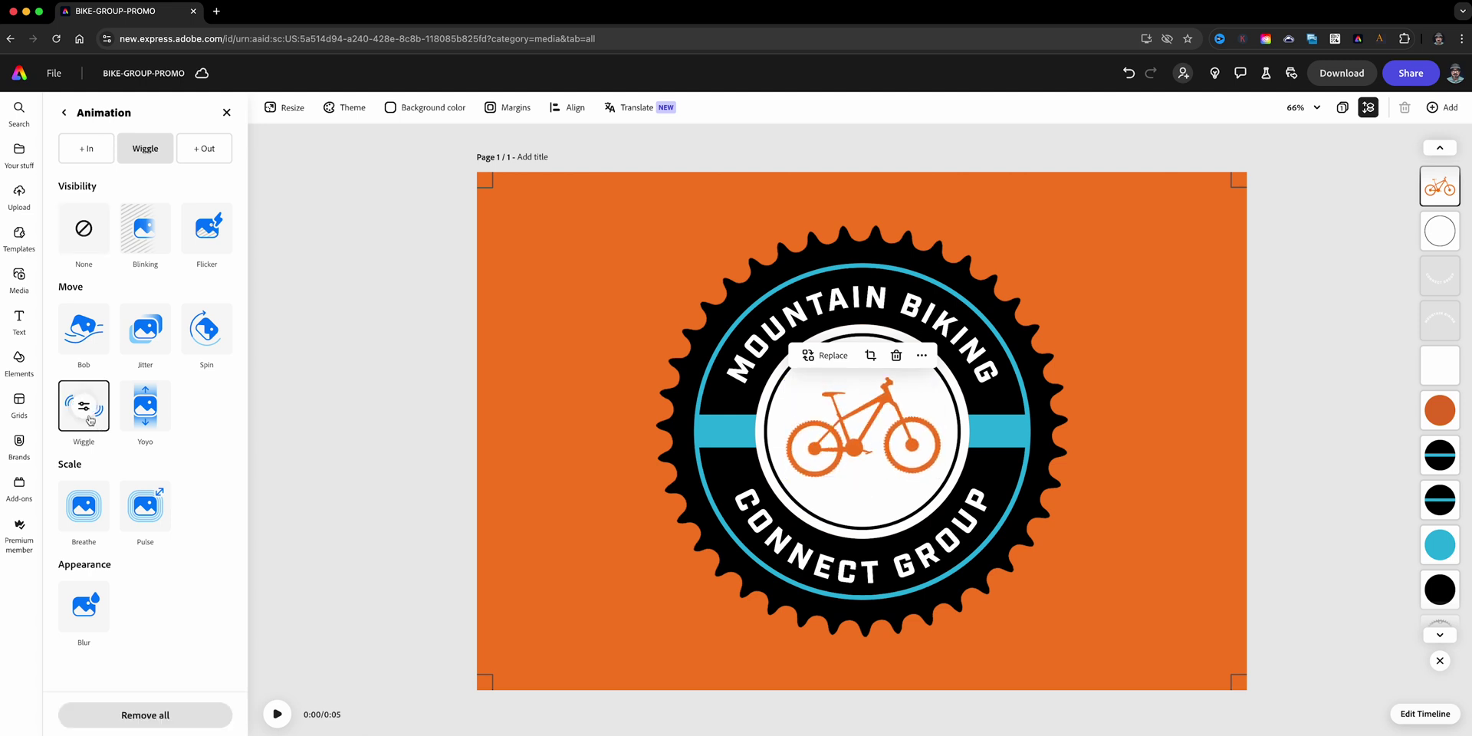
{"action": "left_click", "coordinate": [91, 420]}
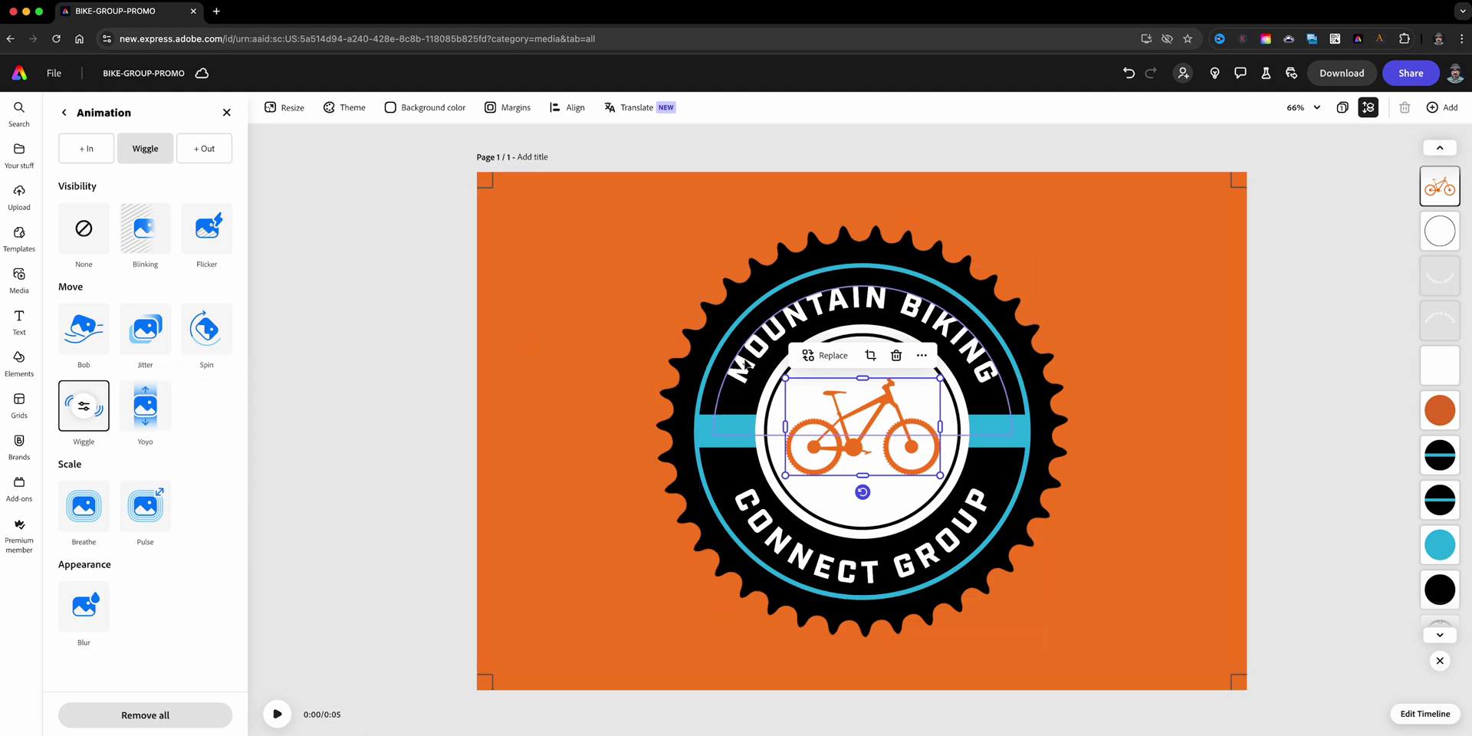
{"action": "left_click", "coordinate": [747, 367]}
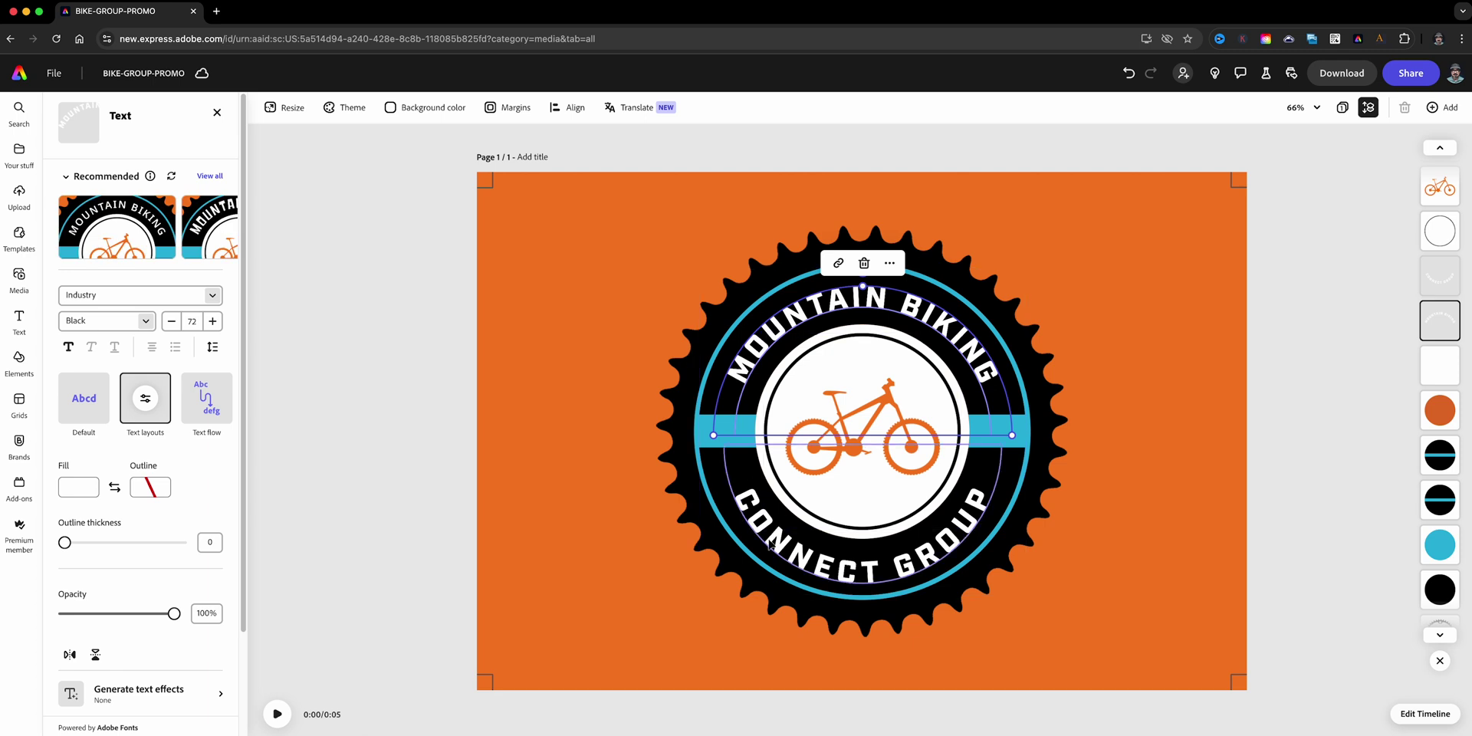
Step: Group the MOUNTAIN BIKING and CONNECT GROUP text and bring up its Loop animation presets
{"action": "left_click", "coordinate": [771, 545], "text": "shift"}
{"action": "left_click", "coordinate": [827, 263]}
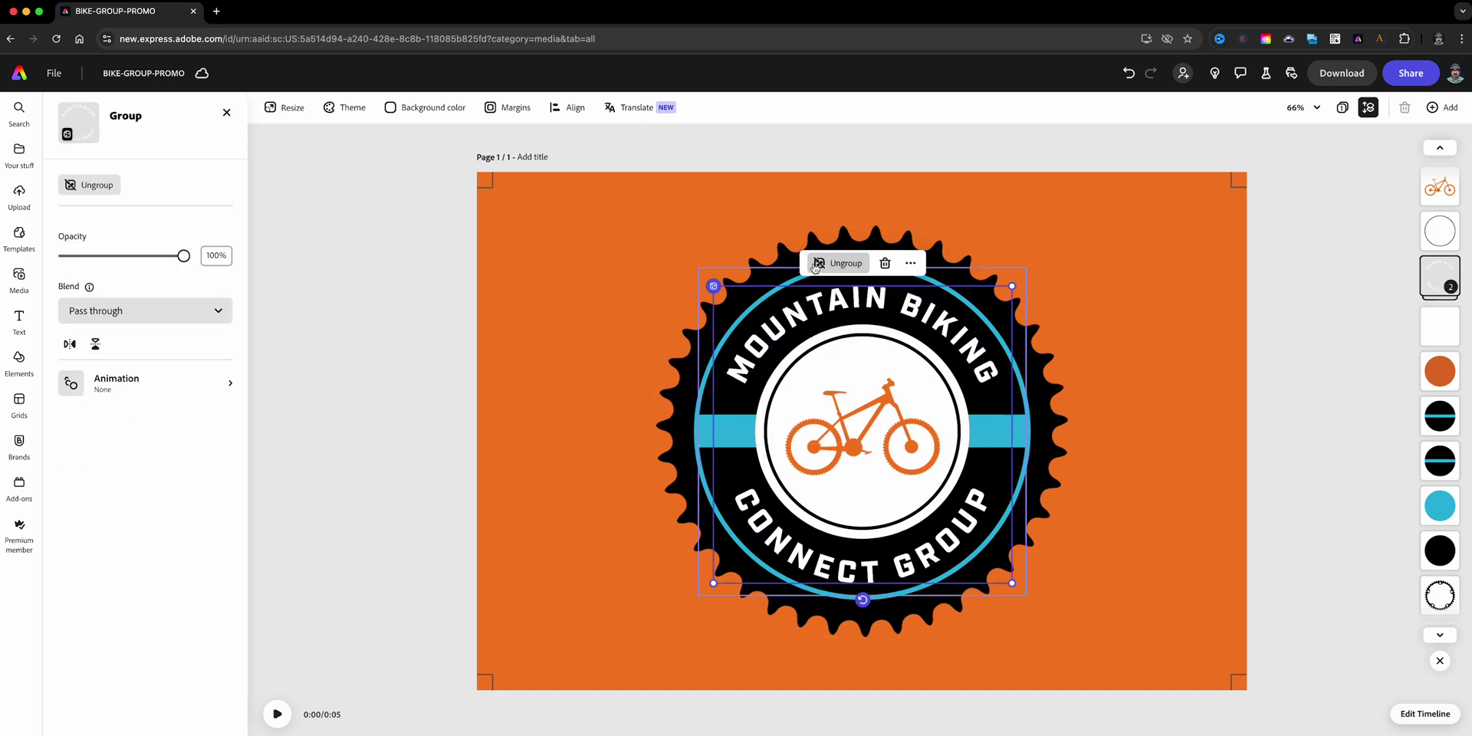
{"action": "left_click", "coordinate": [133, 393]}
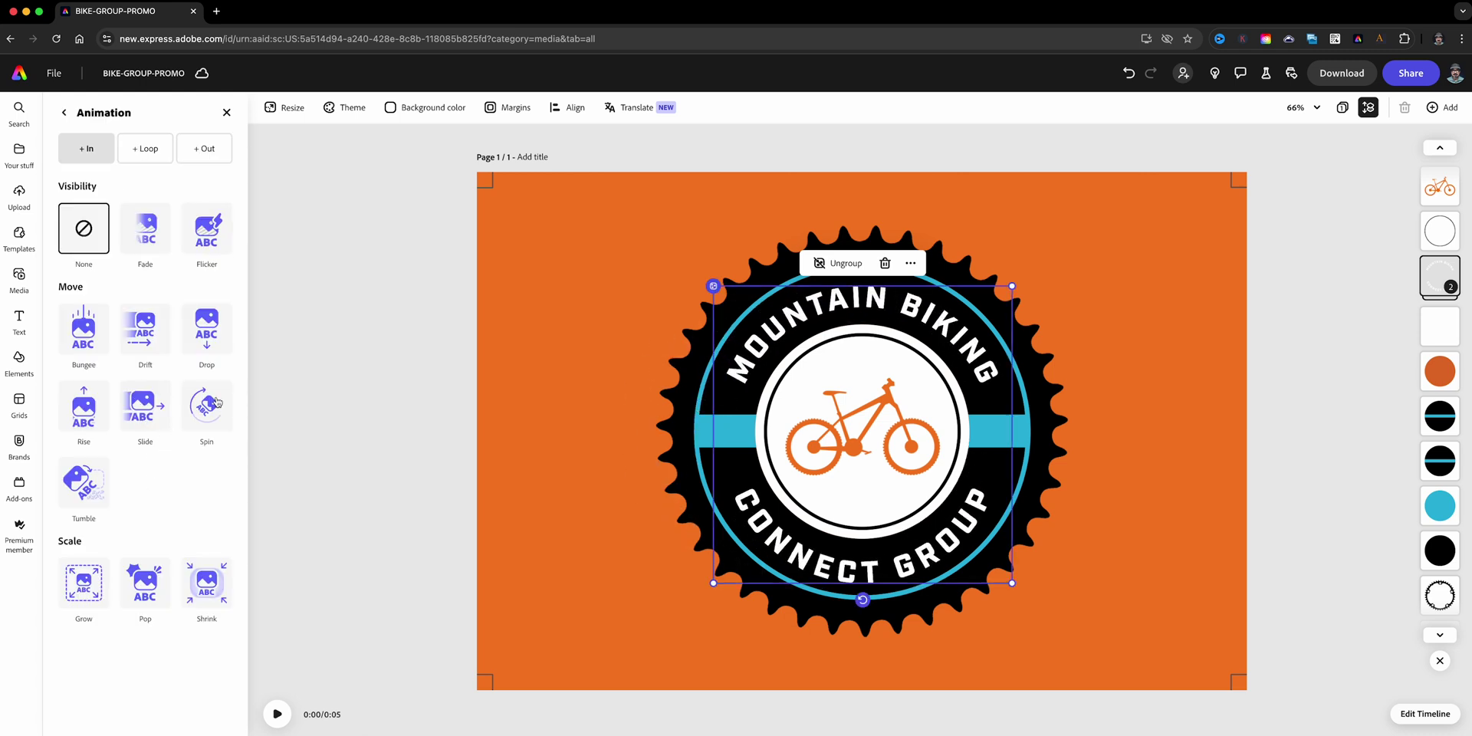
{"action": "left_click", "coordinate": [144, 150]}
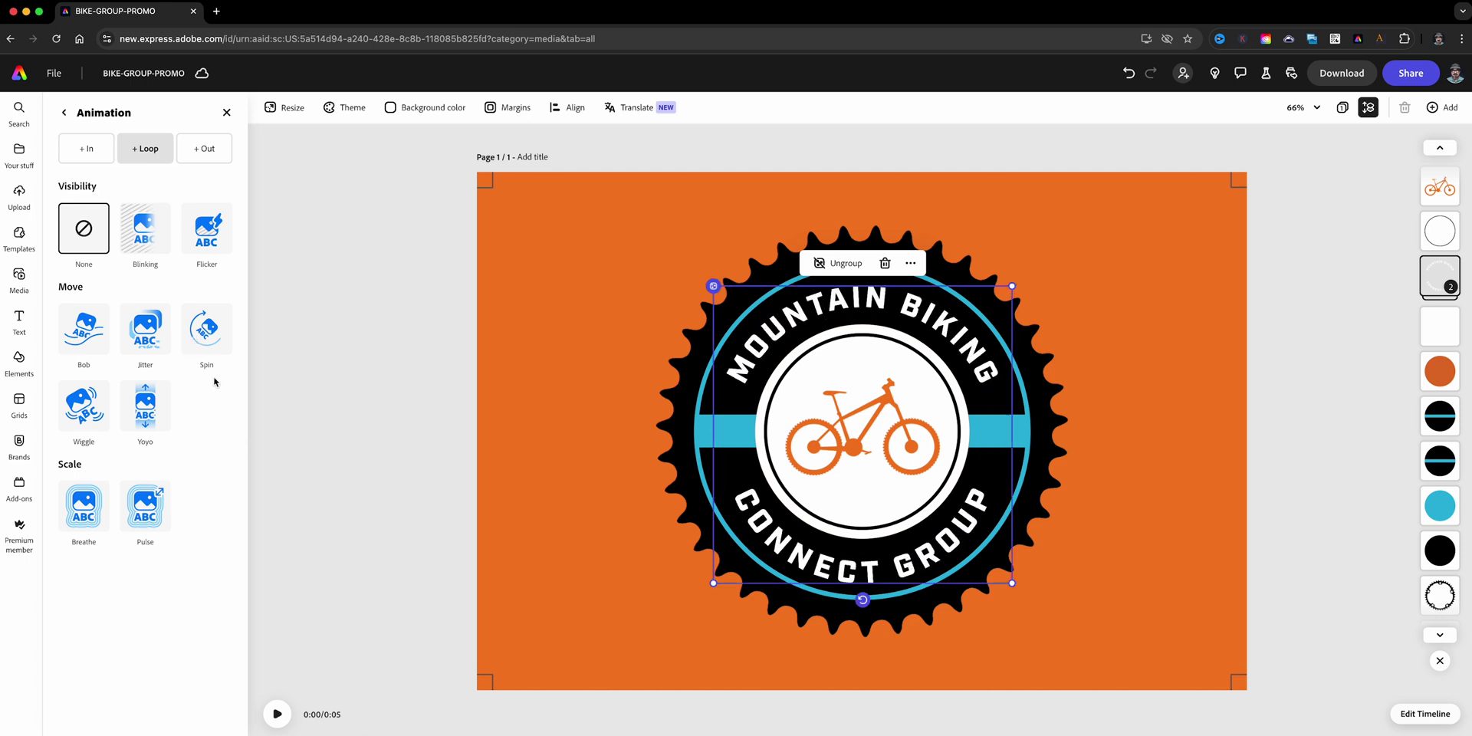
Step: Test-fade the inner black circle and cyan circle layers by lowering their opacity
{"action": "left_click", "coordinate": [709, 445]}
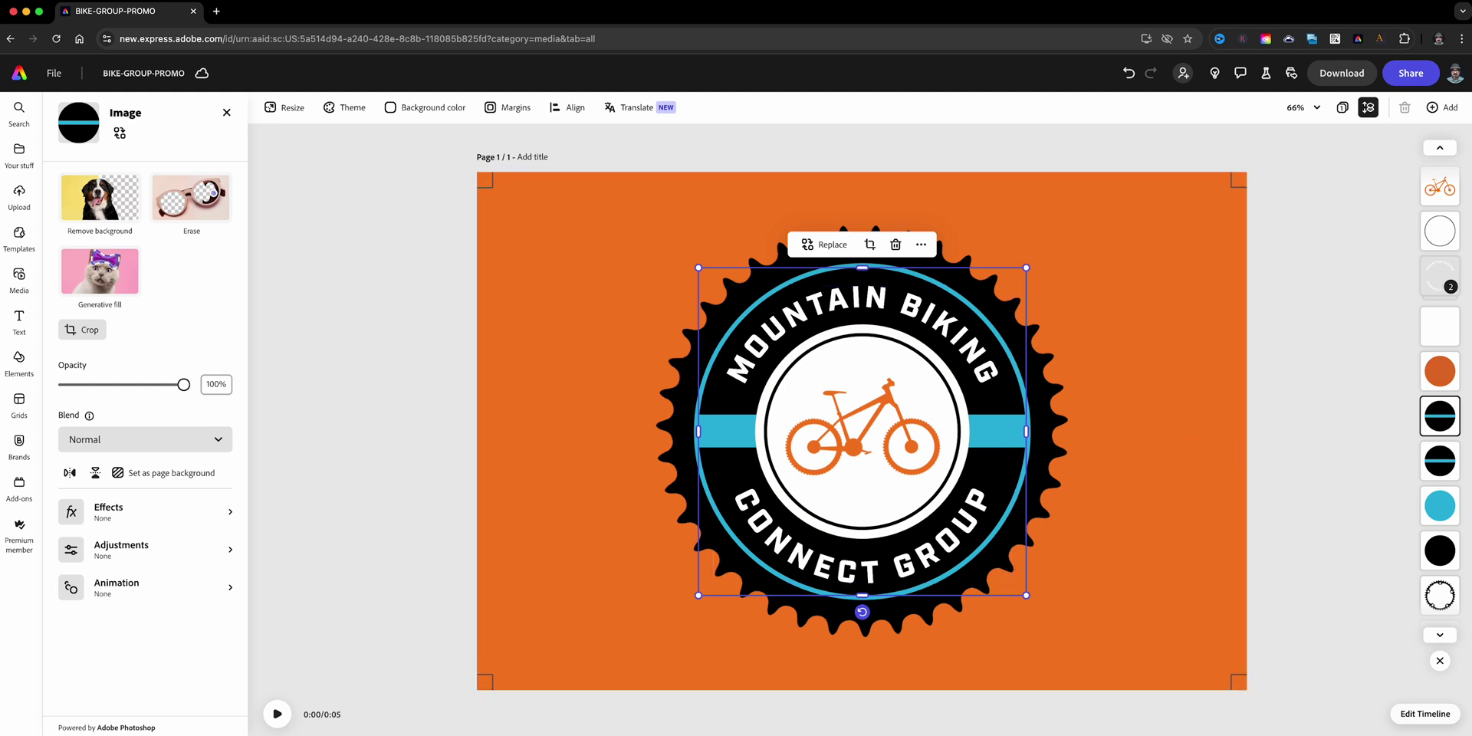
{"action": "left_click_drag", "start_coordinate": [174, 381], "coordinate": [95, 385]}
{"action": "left_click", "coordinate": [1445, 513]}
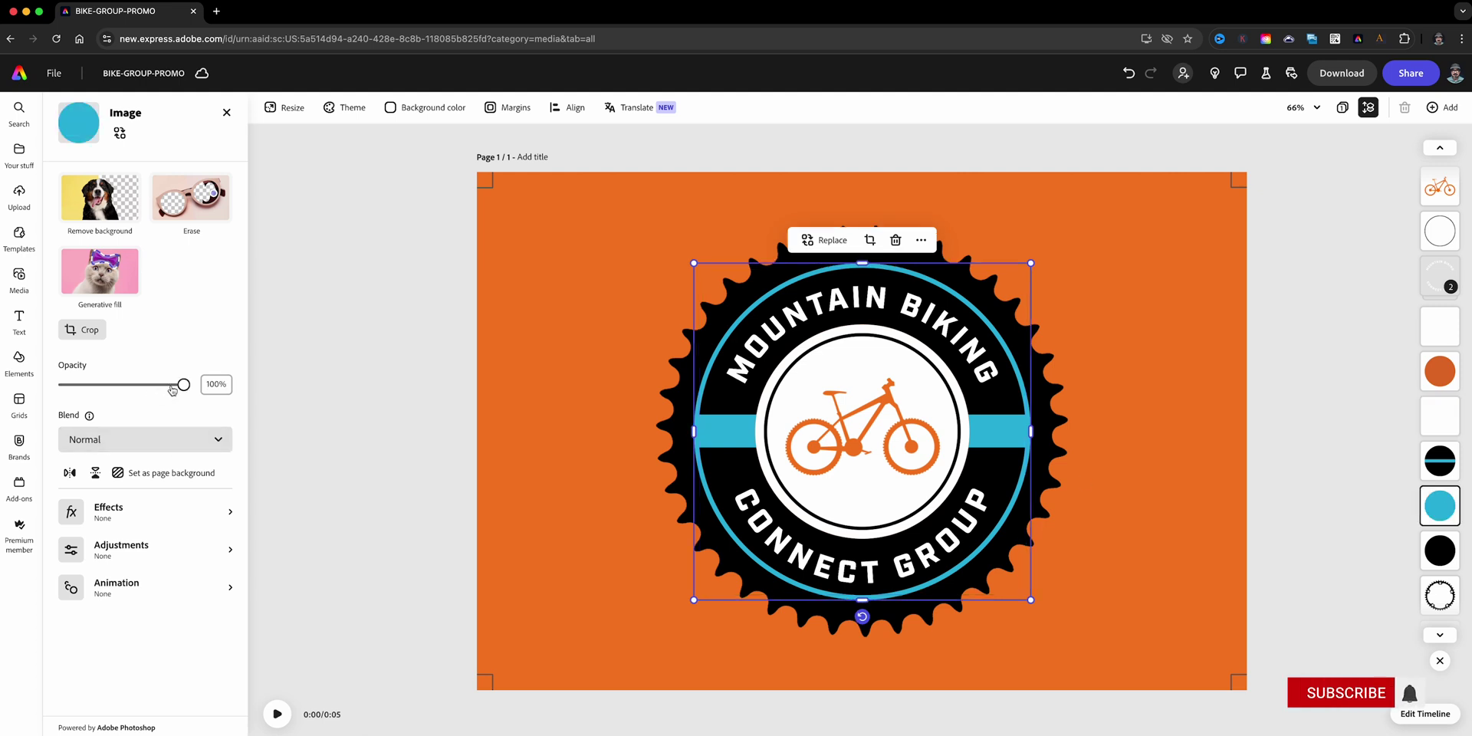
{"action": "mouse_move", "coordinate": [177, 385]}
{"action": "left_mouse_down"}
{"action": "mouse_move", "coordinate": [72, 384]}
{"action": "mouse_move", "coordinate": [184, 385]}
{"action": "left_mouse_up"}
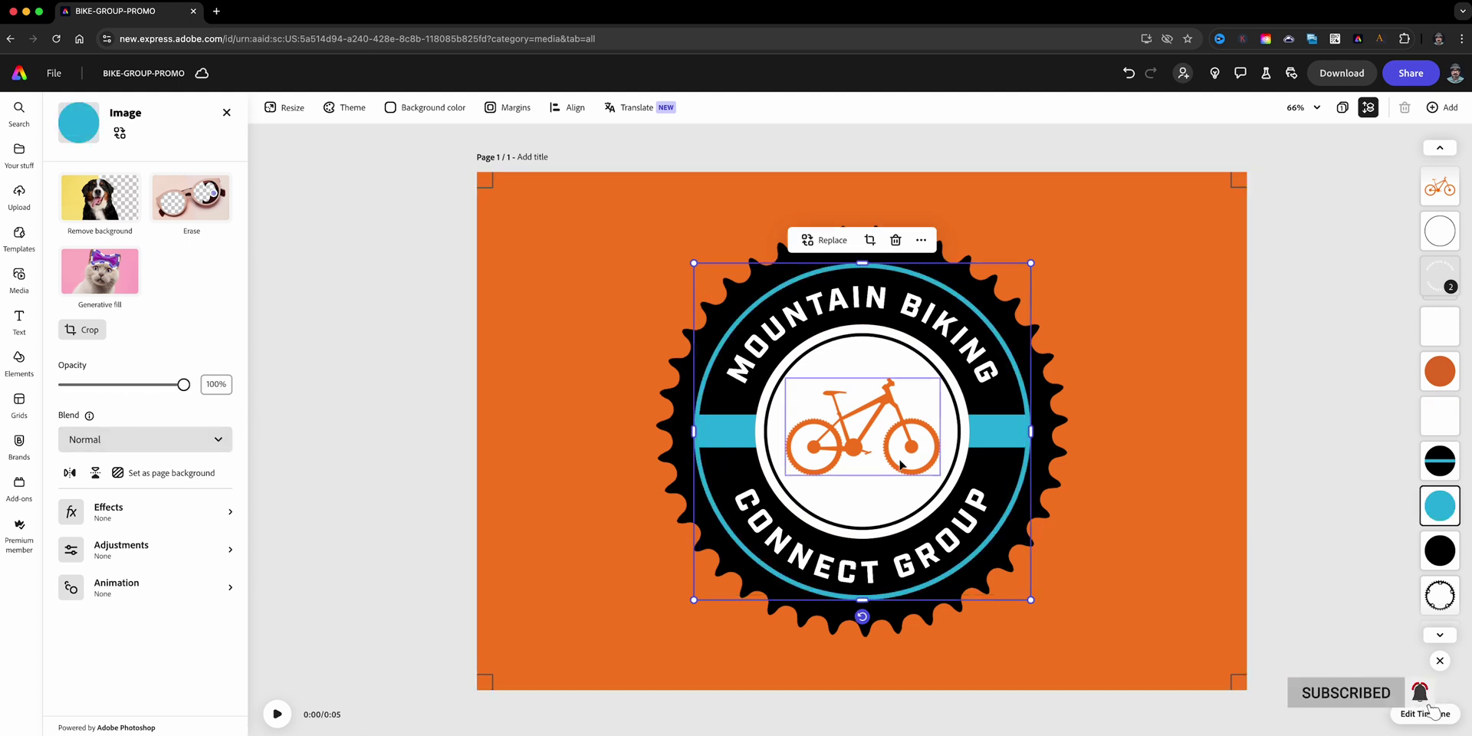
Step: Fade the black striped ring out completely, then restore it to 100% opacity
{"action": "left_click", "coordinate": [1441, 460]}
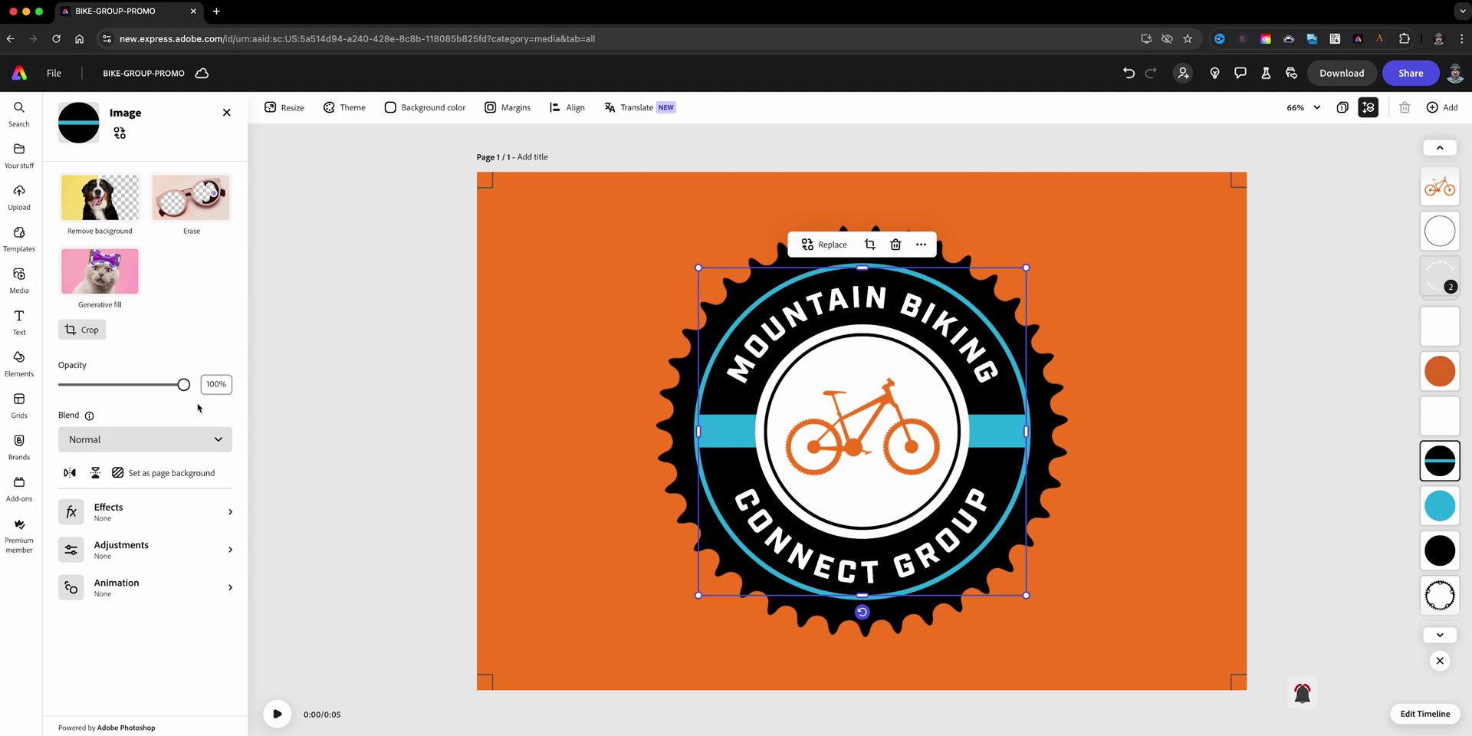
{"action": "left_click_drag", "start_coordinate": [181, 384], "coordinate": [64, 384]}
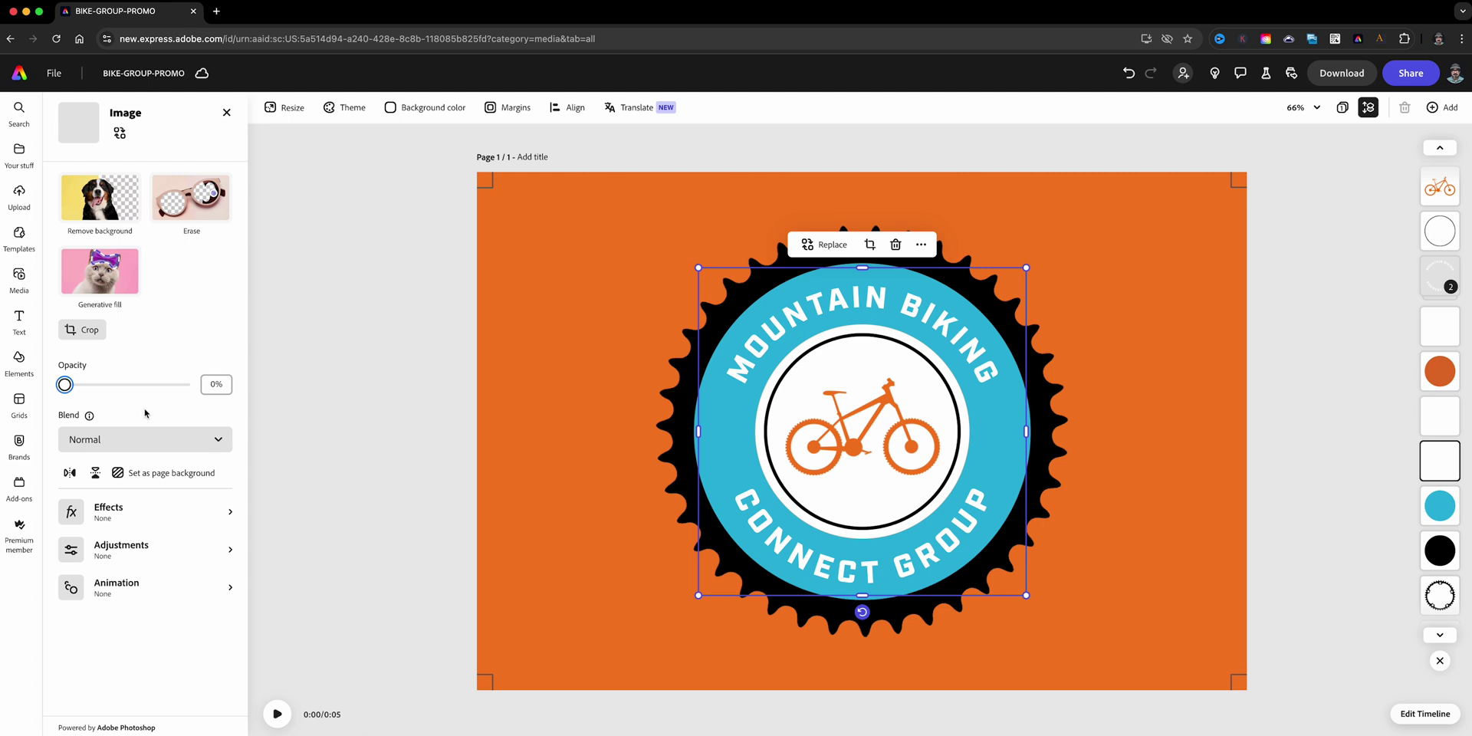
{"action": "left_click_drag", "start_coordinate": [80, 389], "coordinate": [305, 414]}
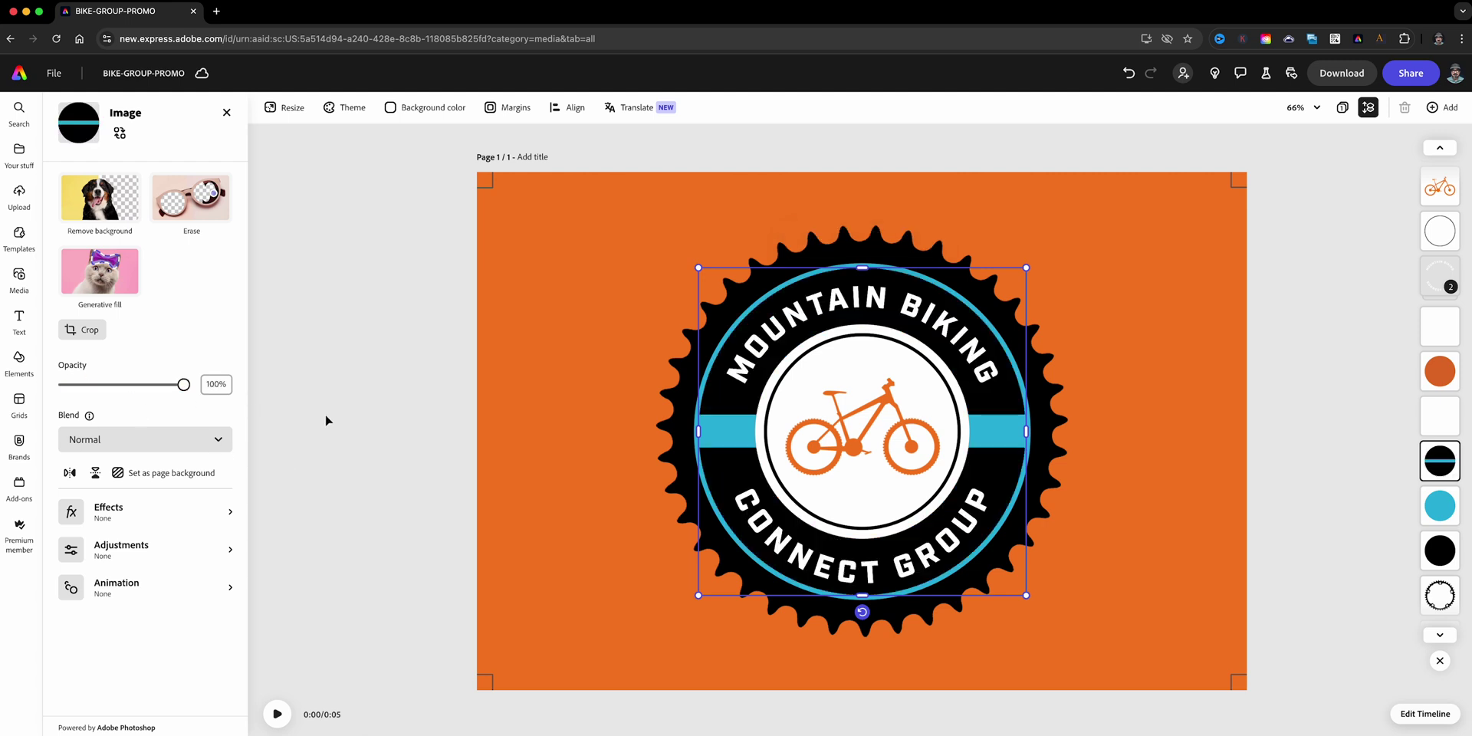
{"action": "left_click", "coordinate": [325, 414]}
Step: Preview a looping Spin on the curved text group, then clear the selection
{"action": "left_click", "coordinate": [705, 322]}
{"action": "left_click", "coordinate": [125, 376]}
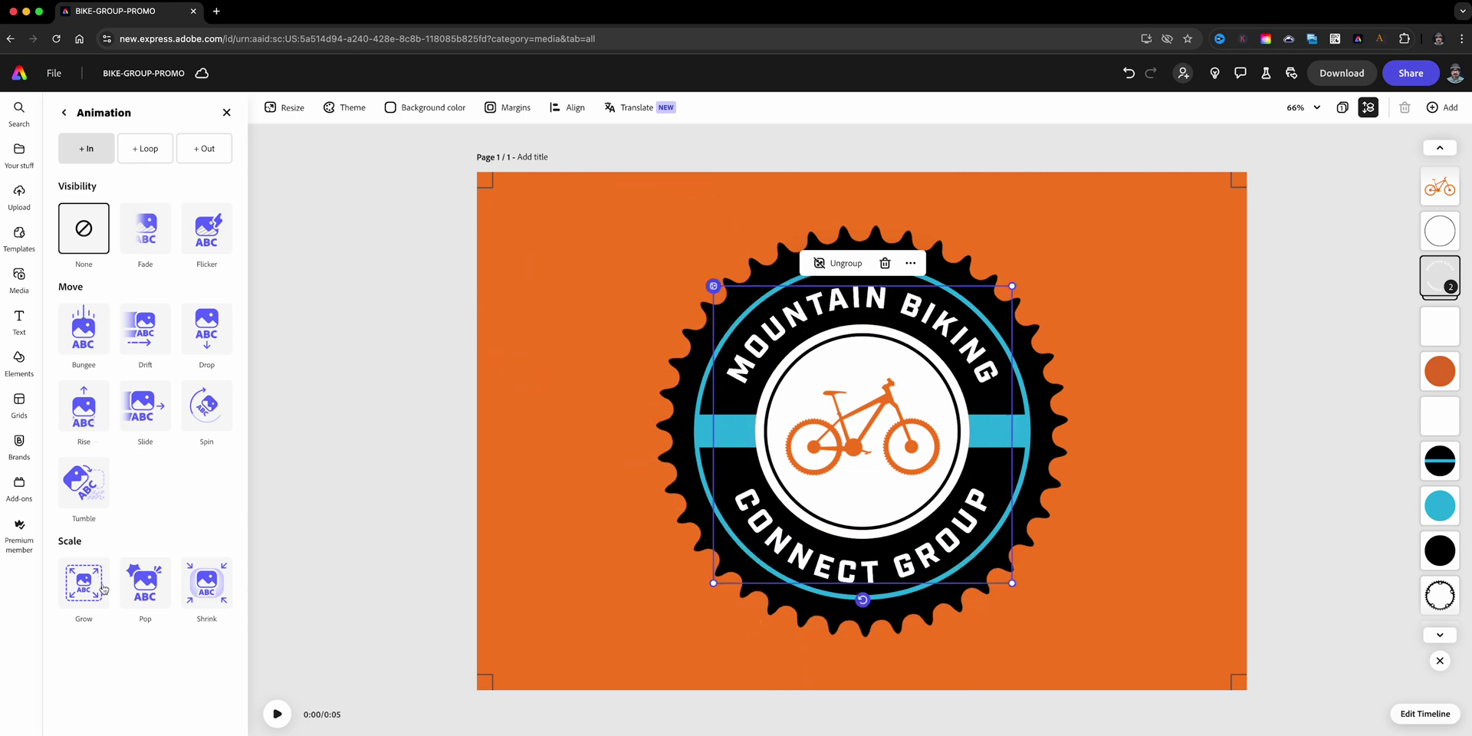
{"action": "left_click", "coordinate": [148, 157]}
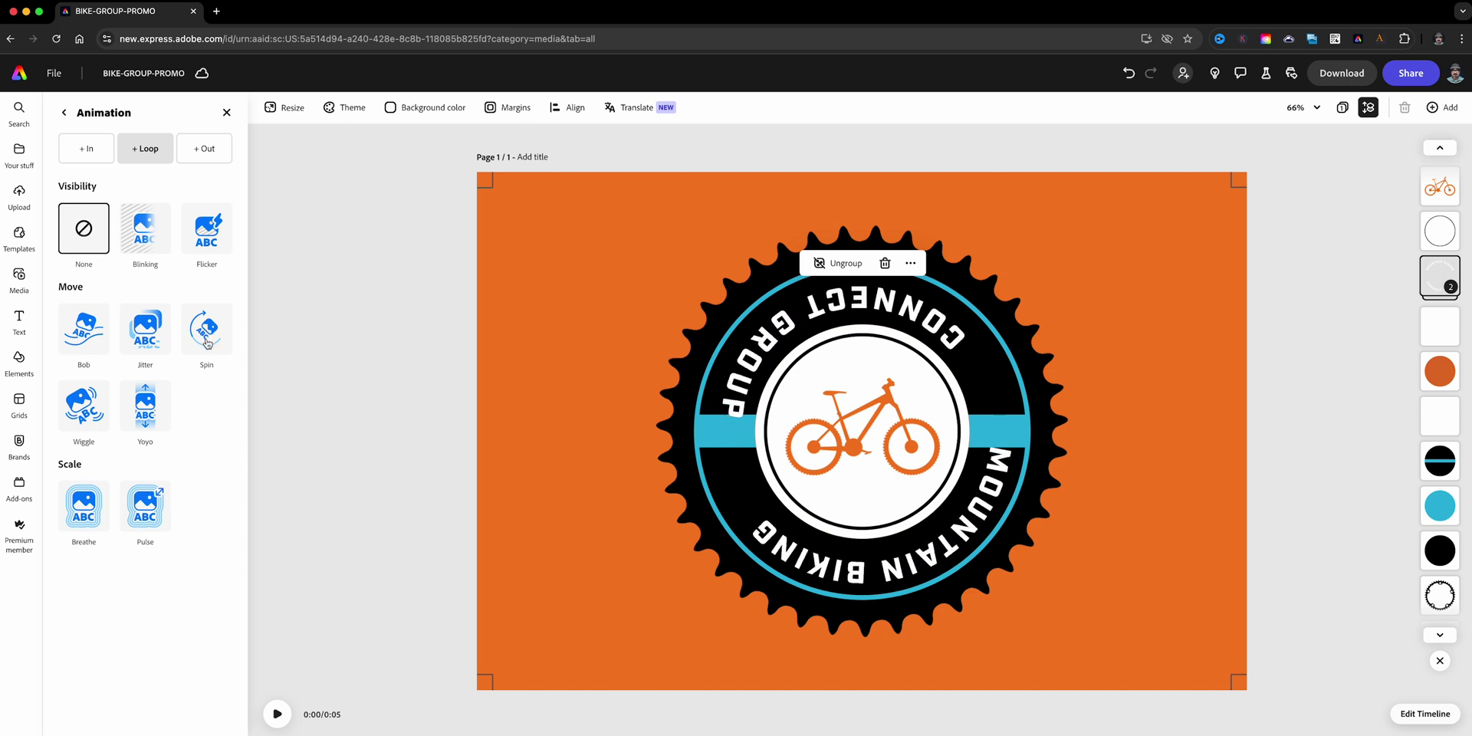
{"action": "left_click", "coordinate": [336, 291]}
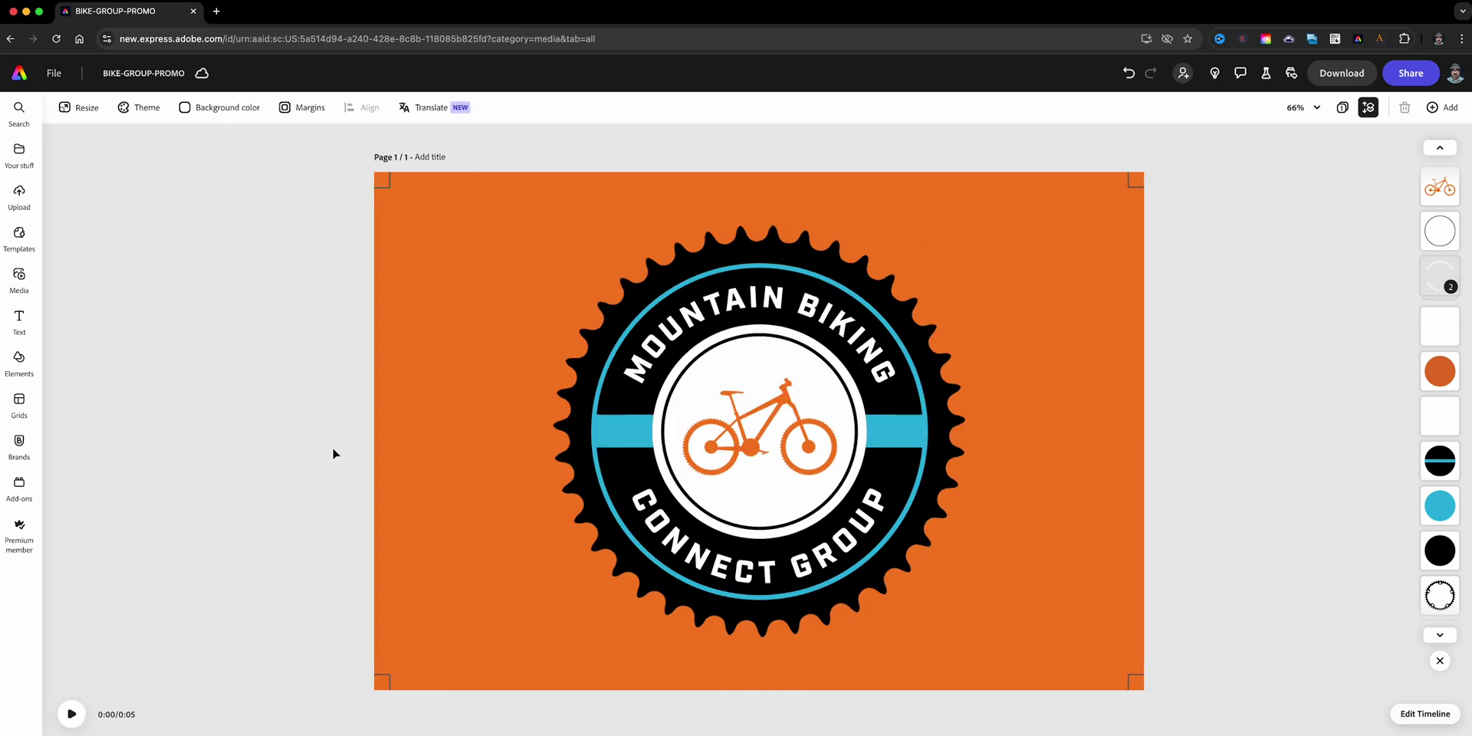
Step: Scroll through the Layers panel and play the five-second badge animation preview
{"action": "scroll", "coordinate": [1444, 217], "scroll_direction": "up", "scroll_amount": 3}
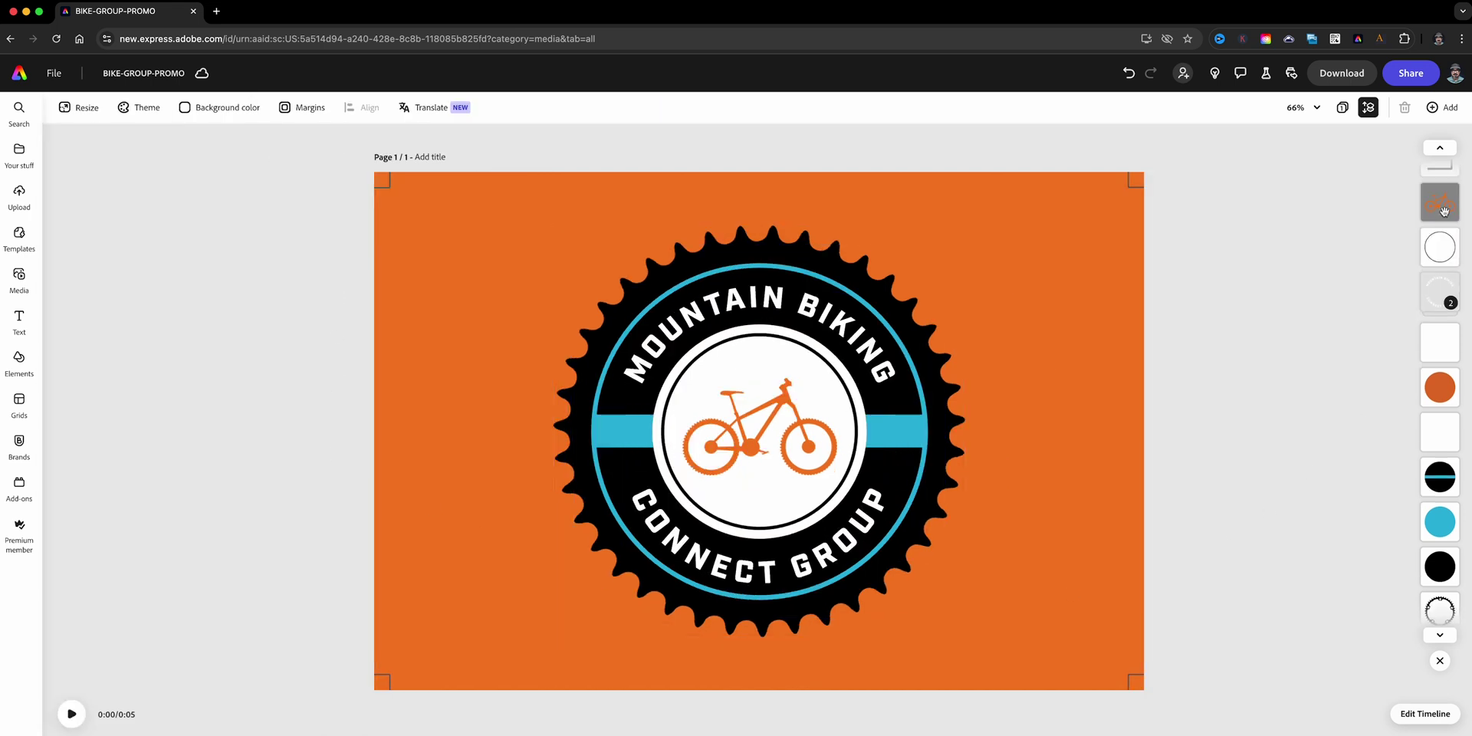
{"action": "scroll", "coordinate": [1459, 232], "scroll_direction": "down", "scroll_amount": 2}
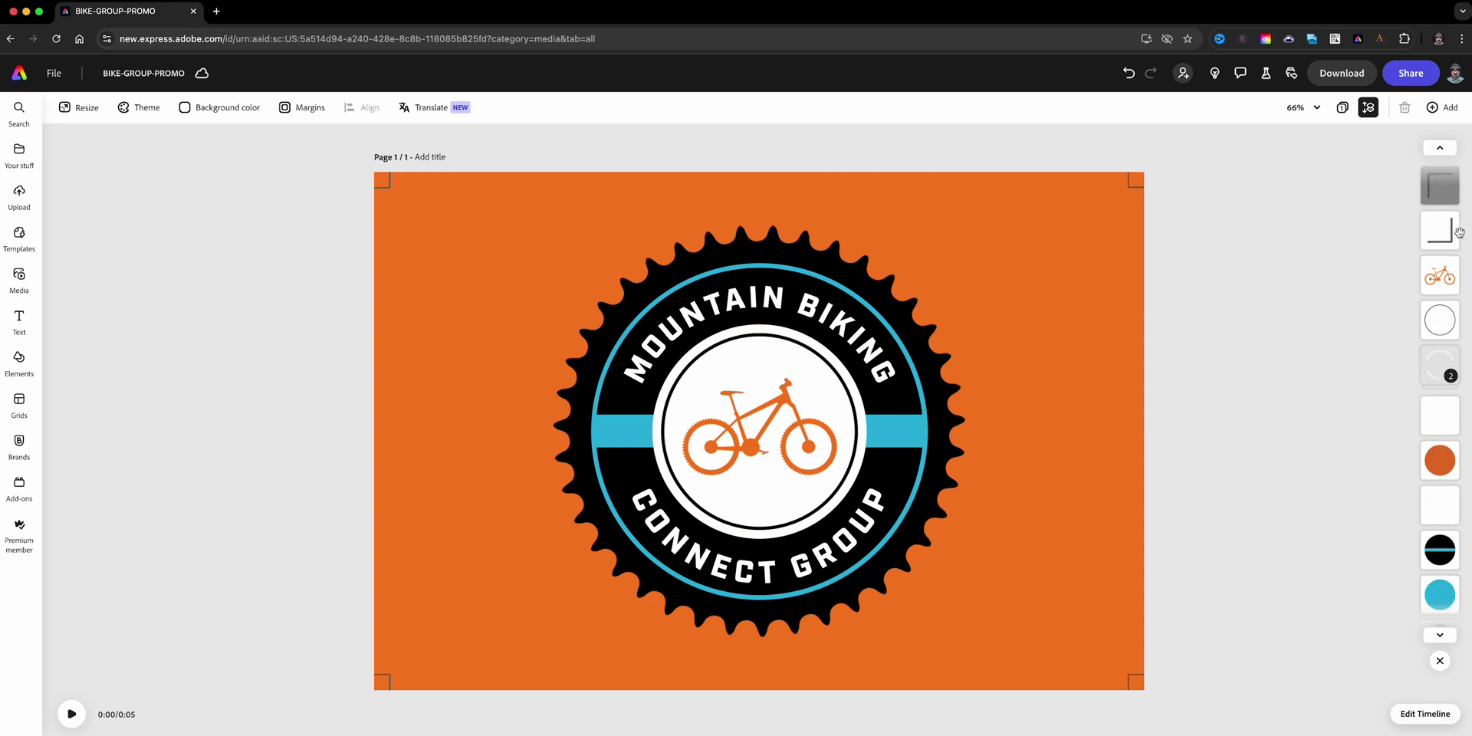
{"action": "scroll", "coordinate": [1459, 232], "scroll_direction": "down", "scroll_amount": 2}
{"action": "scroll", "coordinate": [1459, 232], "scroll_direction": "down", "scroll_amount": 1}
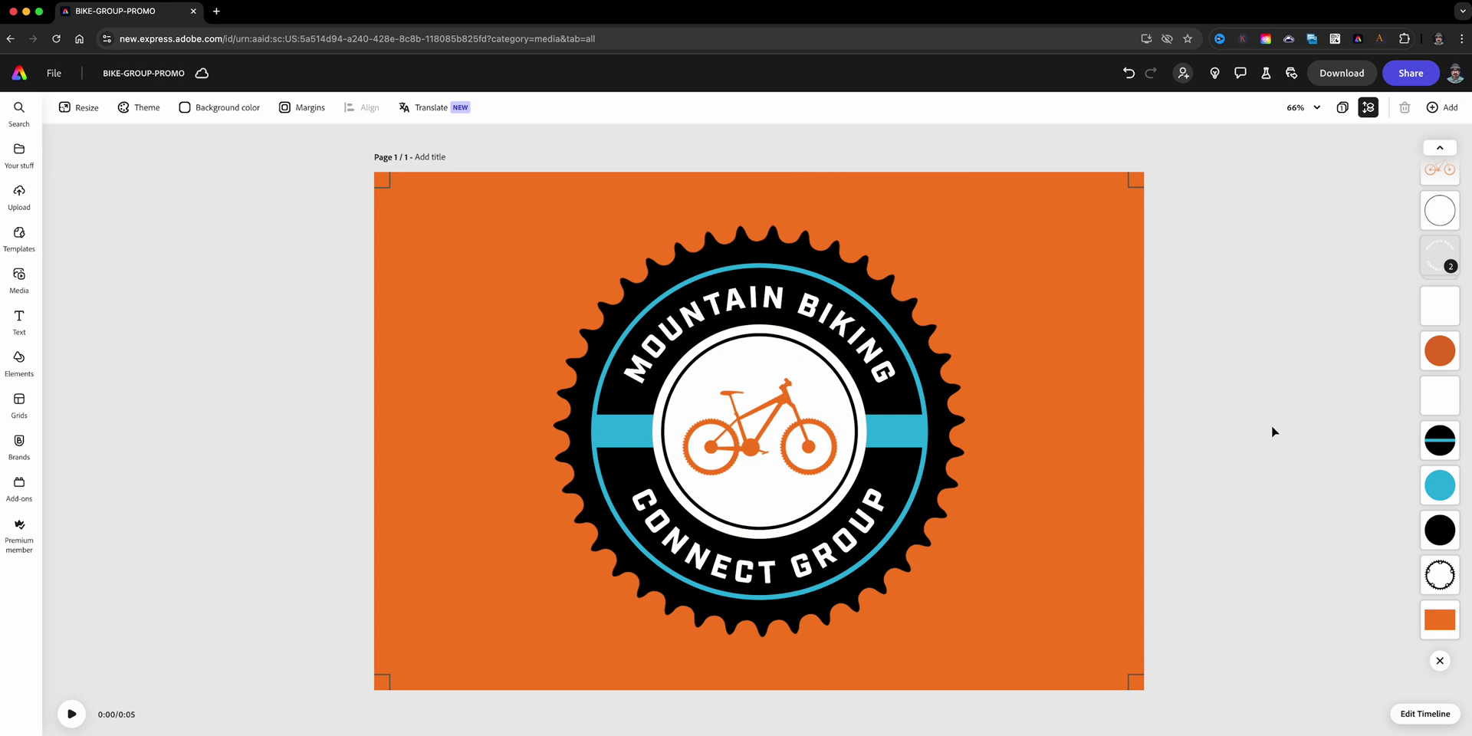
{"action": "left_click", "coordinate": [70, 715]}
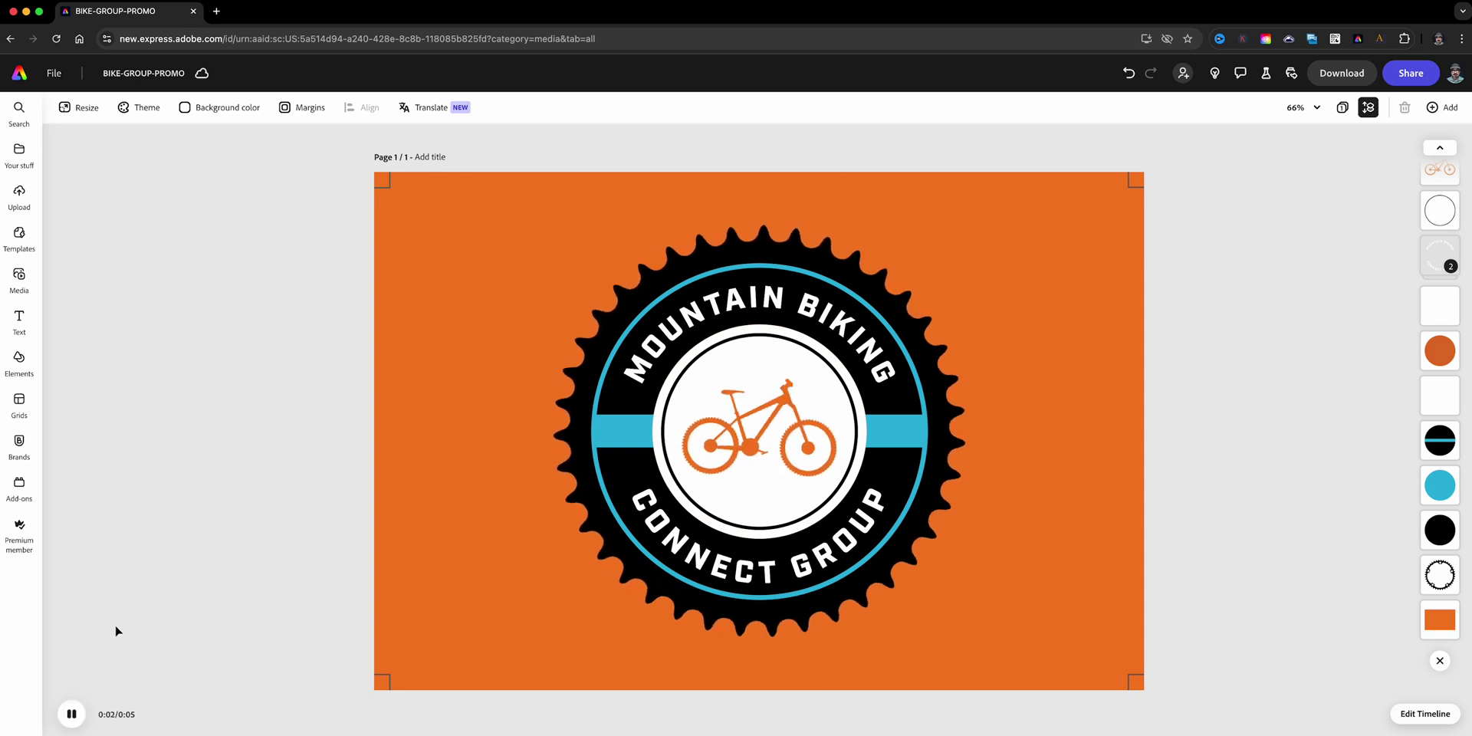